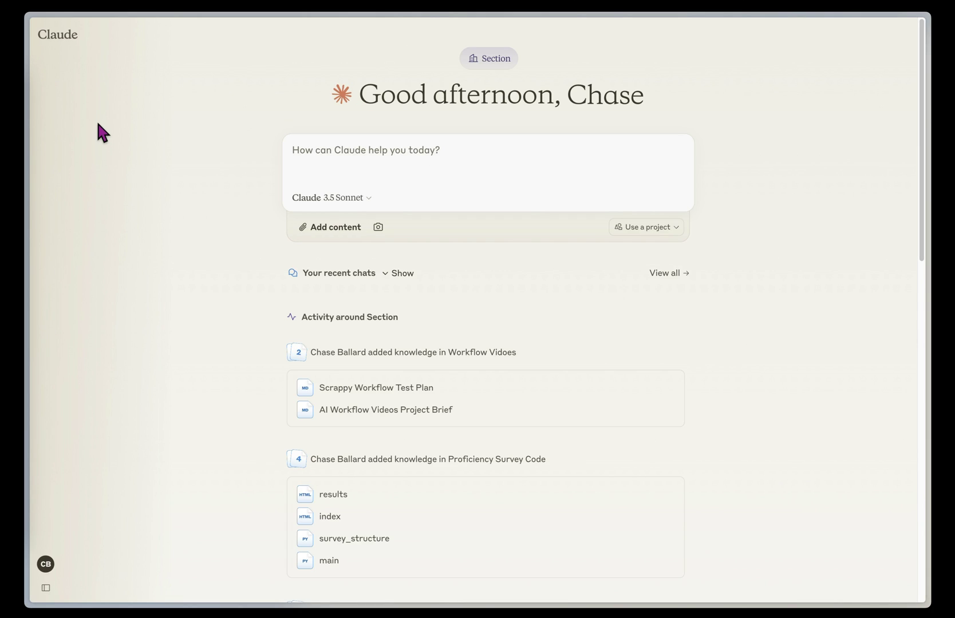
Start a new project named 'Blog Post Grader' with the description 'Use a rubric to assess content quality'
mouse_move(60, 40)
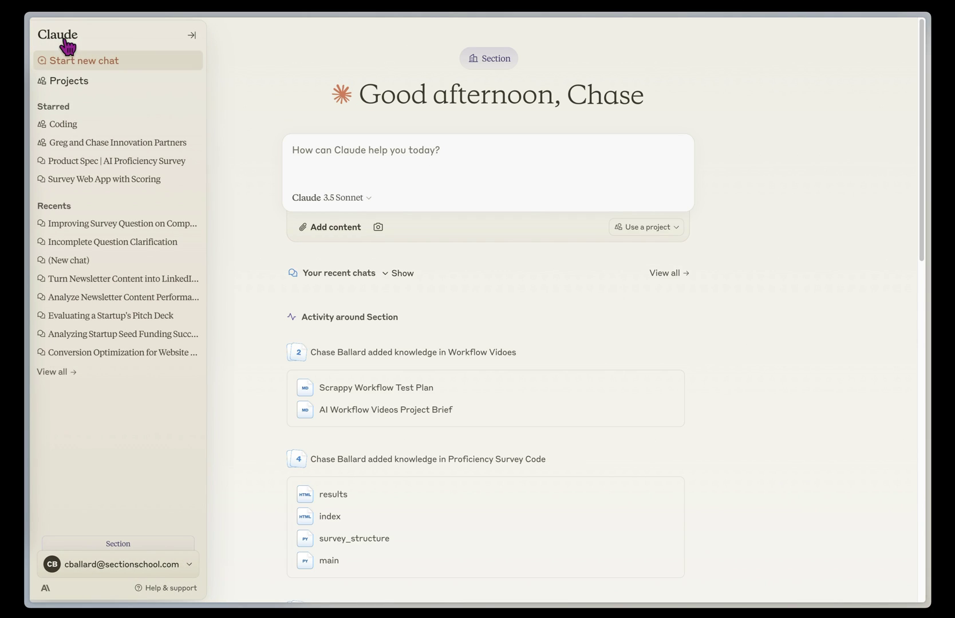
click(72, 85)
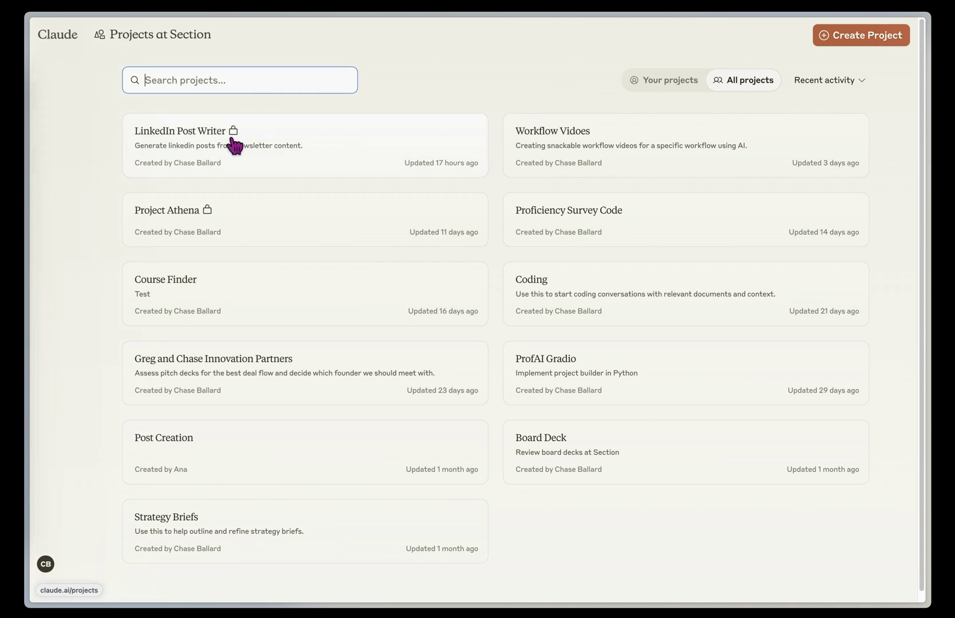
click(827, 39)
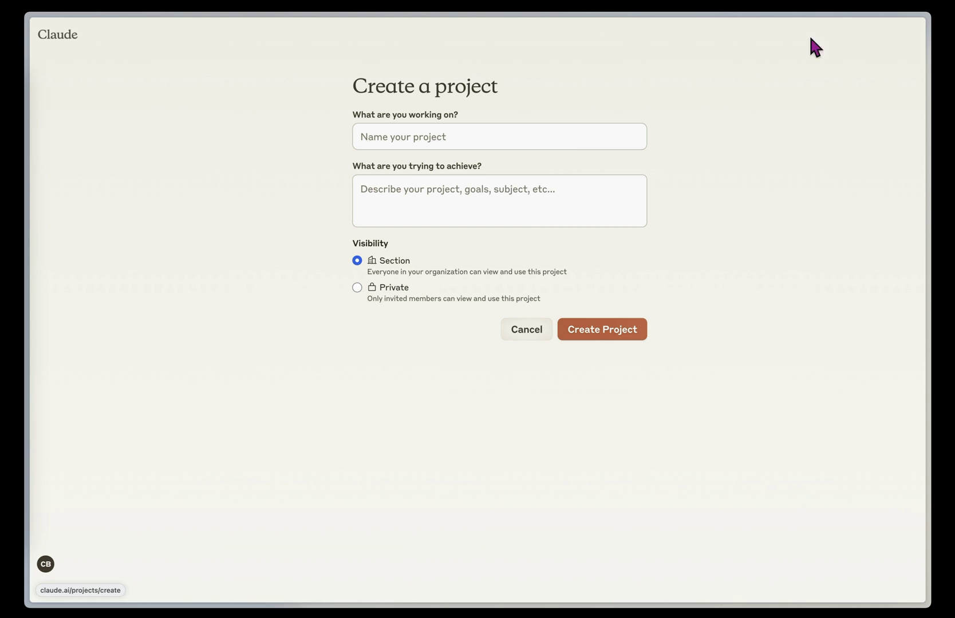
click(556, 146)
text(Blog )
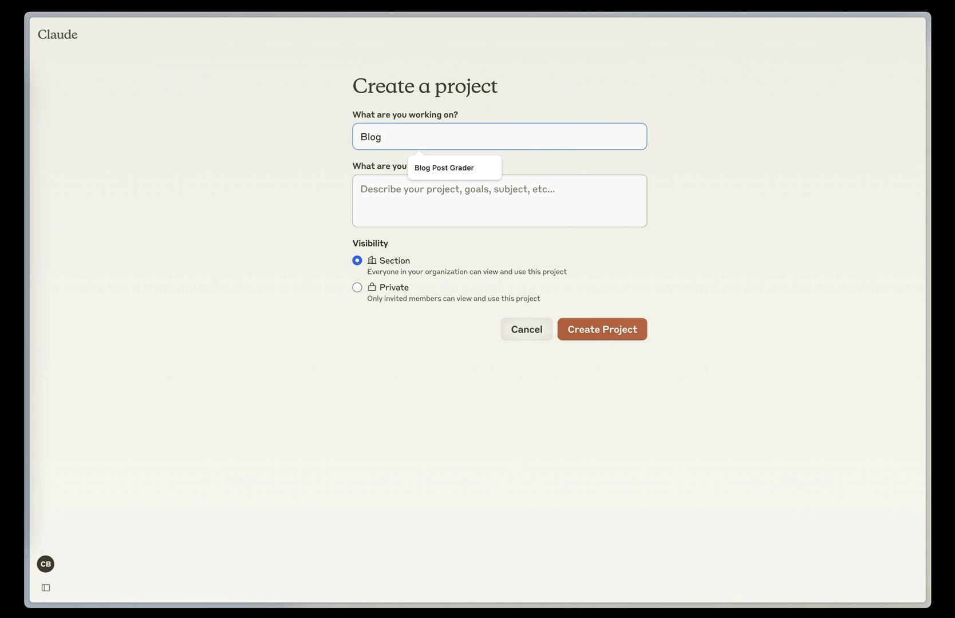
text(Po)
click(480, 174)
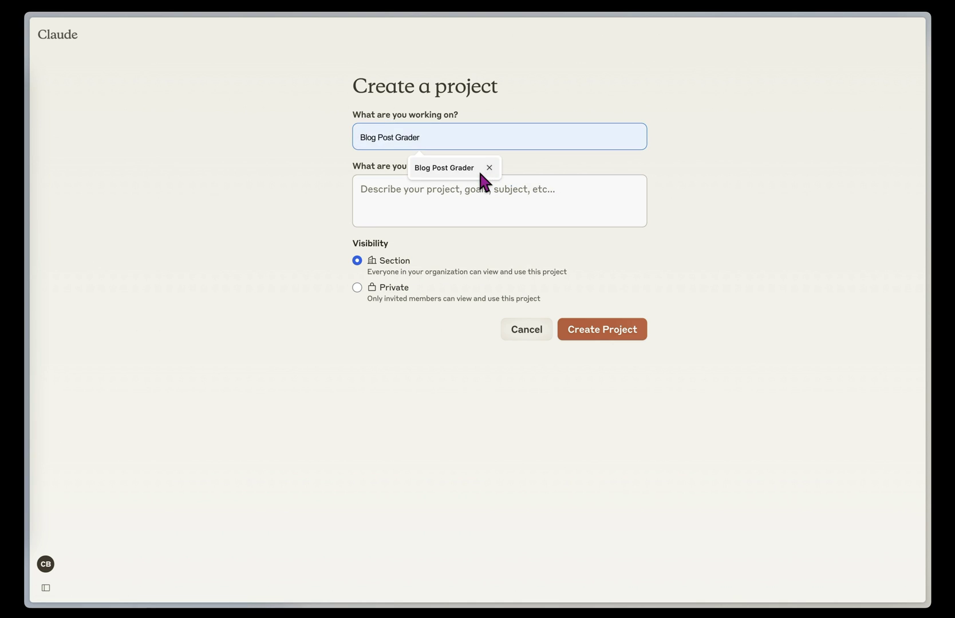
click(442, 192)
text(Us)
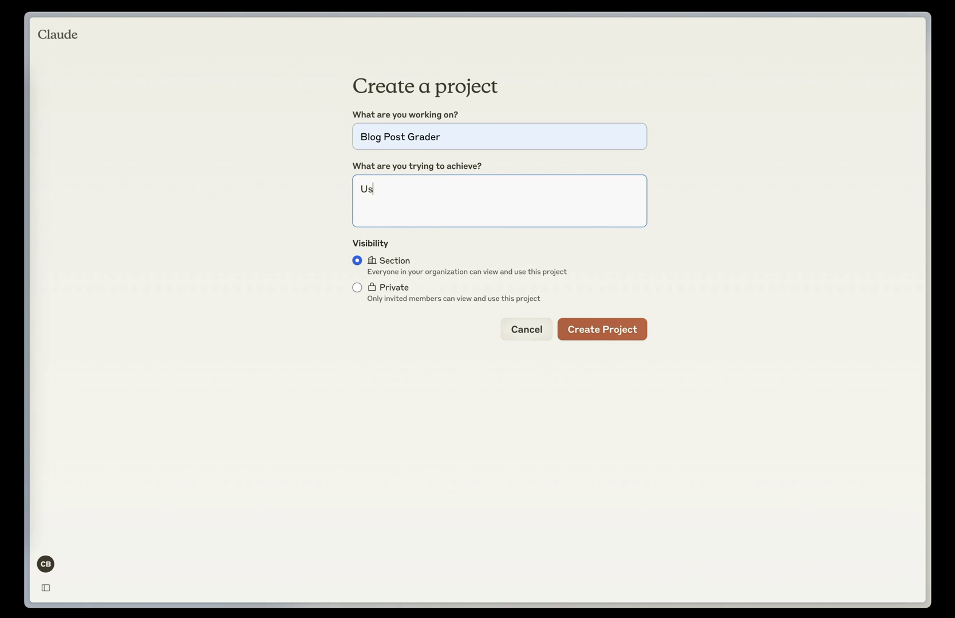
text(e a rubric to assess content quality)
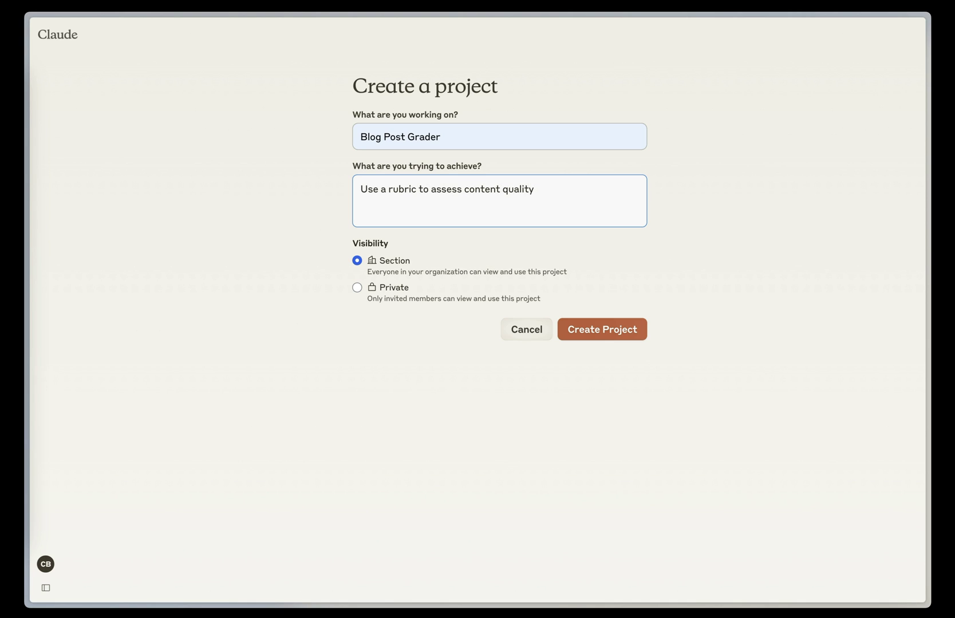
Make the project Private, create it, and dismiss the not_enabled error
click(408, 289)
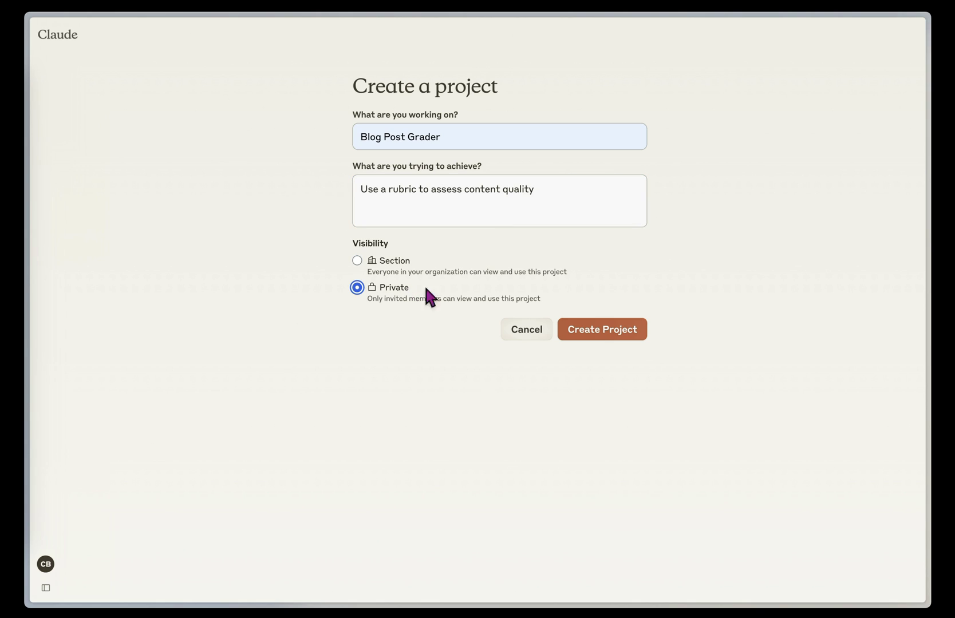
click(583, 332)
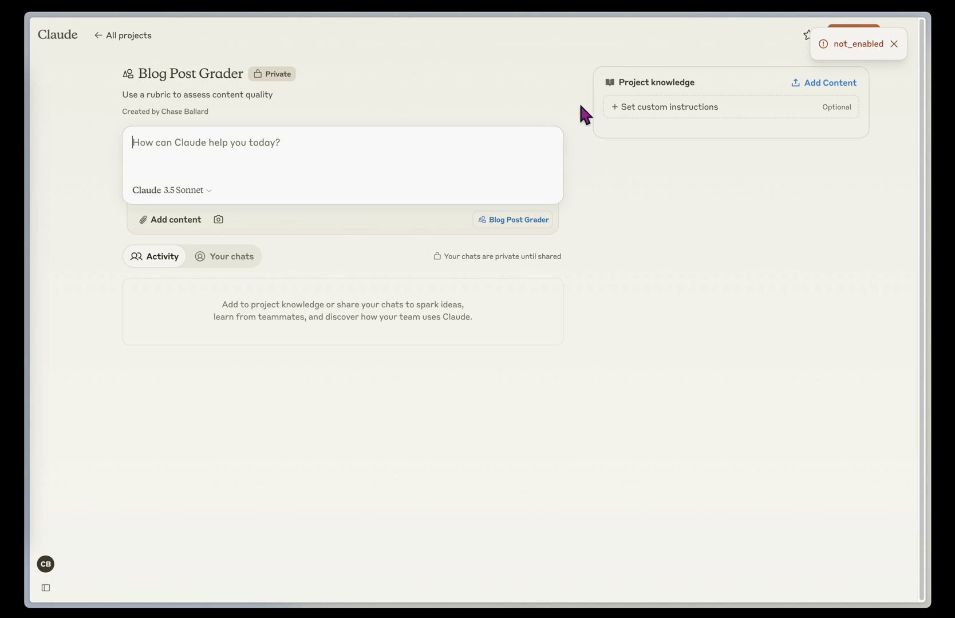
click(895, 48)
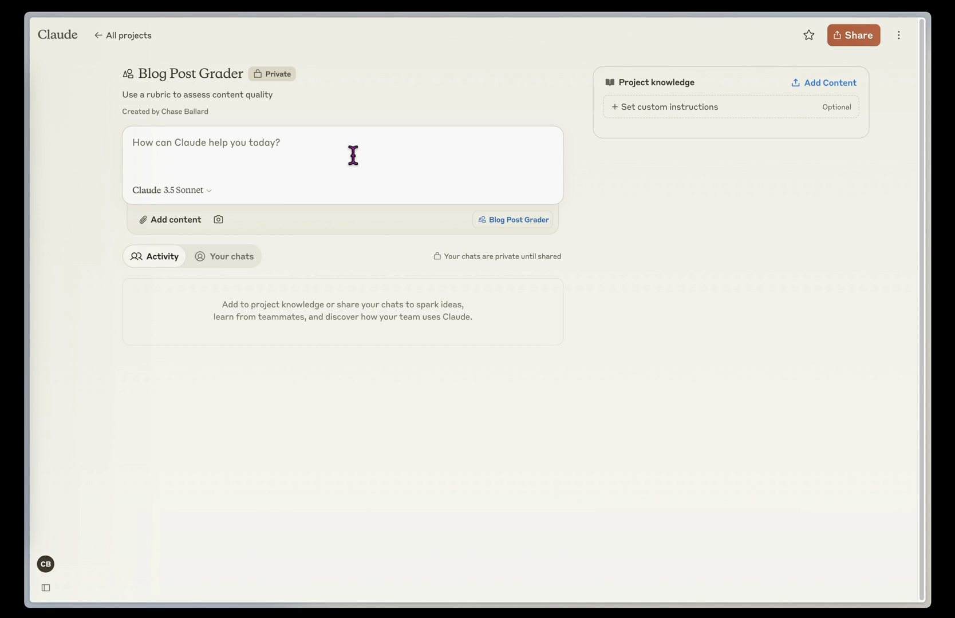
key(super+Tab)
key(super+Tab)
key(super+Tab)
key(super+Tab)
key(super+Tab)
key(super+Tab)
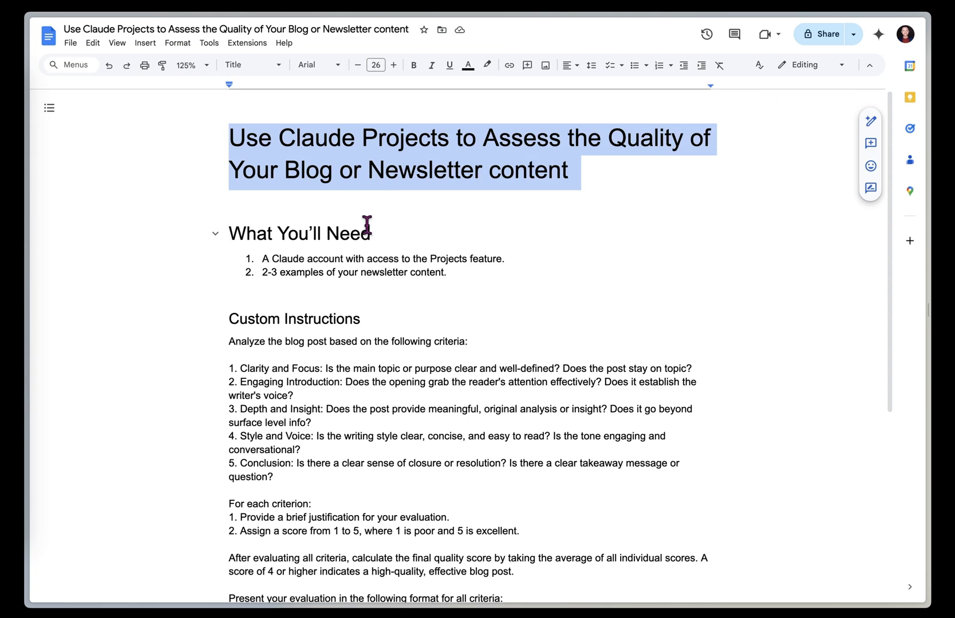
Read through the rubric document, highlighting the What You'll Need item and the justification and 1-5 scoring lines
click(373, 233)
drag(510, 260, 261, 263)
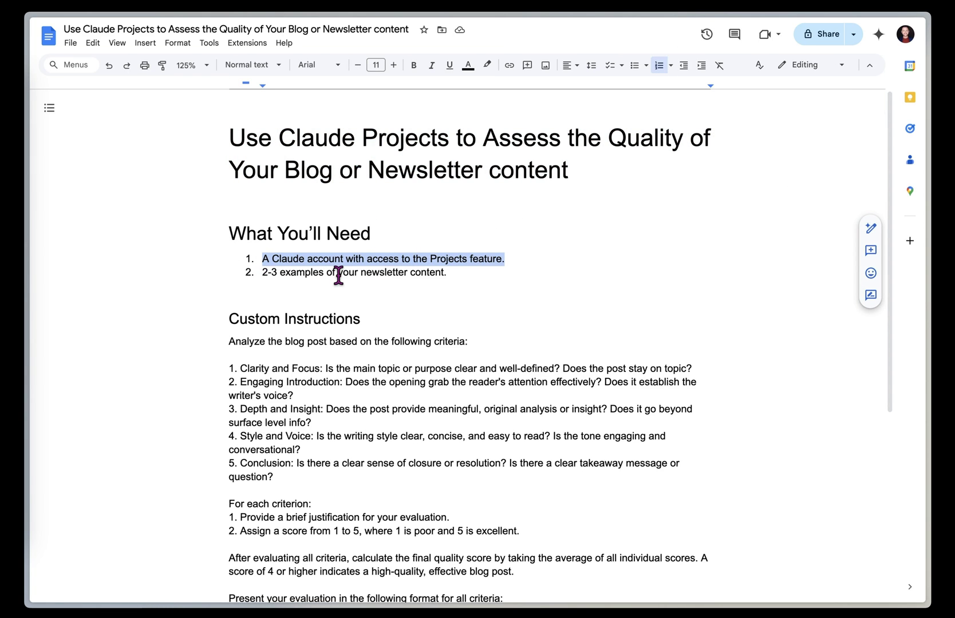
scroll(338, 275, down, 1)
drag(467, 263, 262, 265)
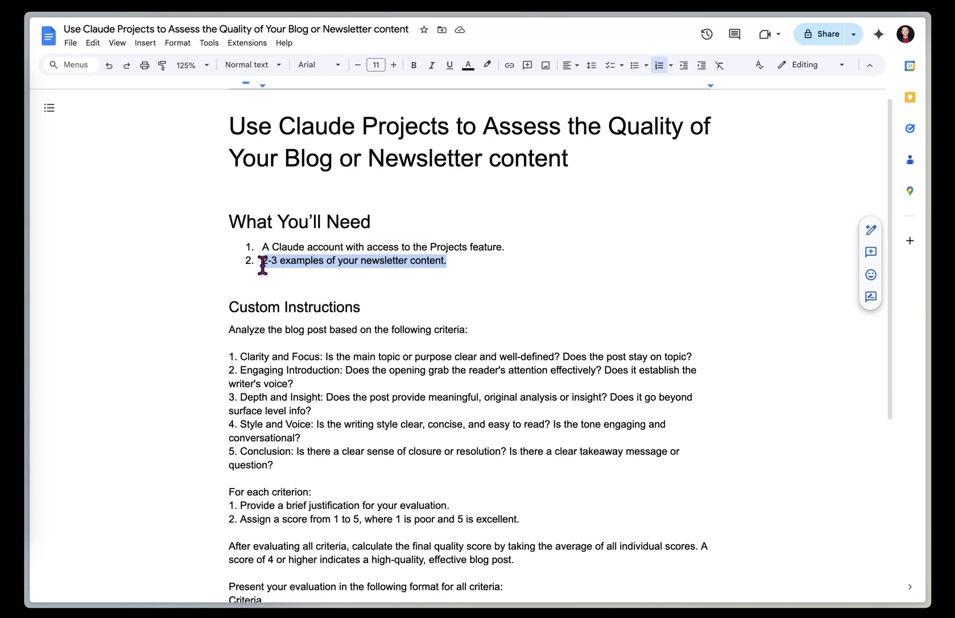
scroll(326, 284, down, 4)
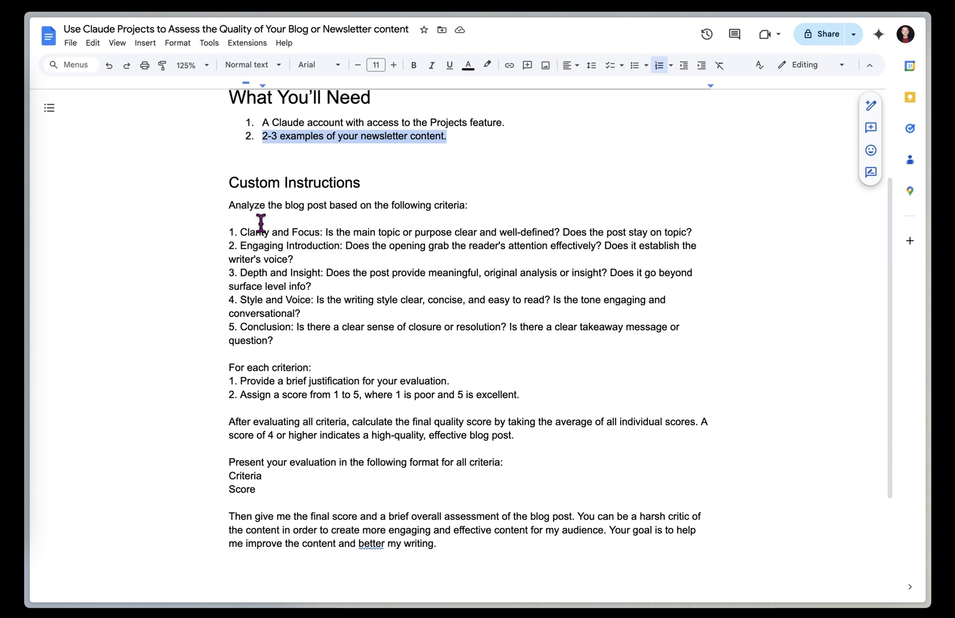
scroll(261, 224, down, 3)
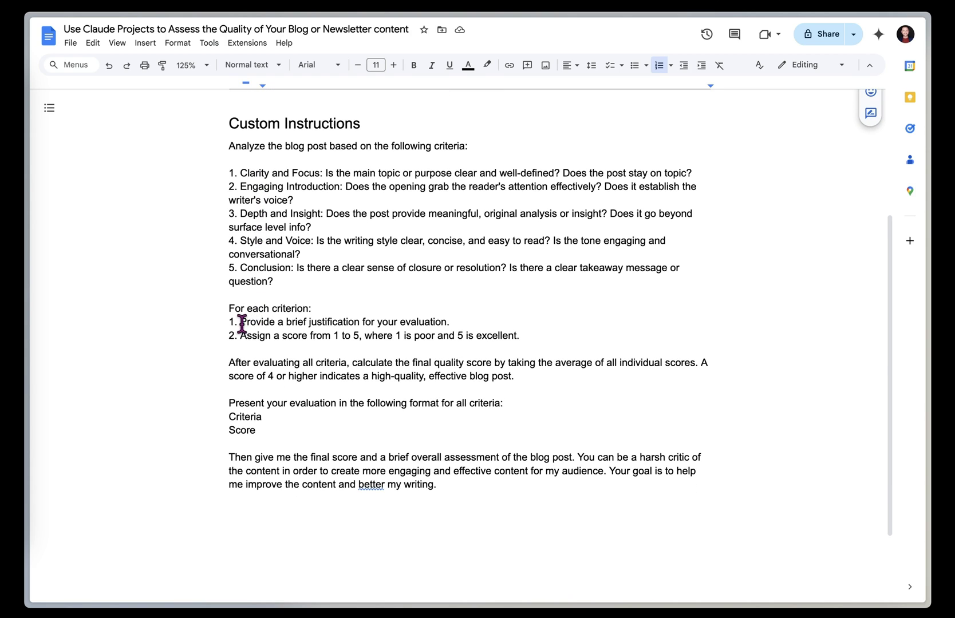
drag(241, 322, 453, 322)
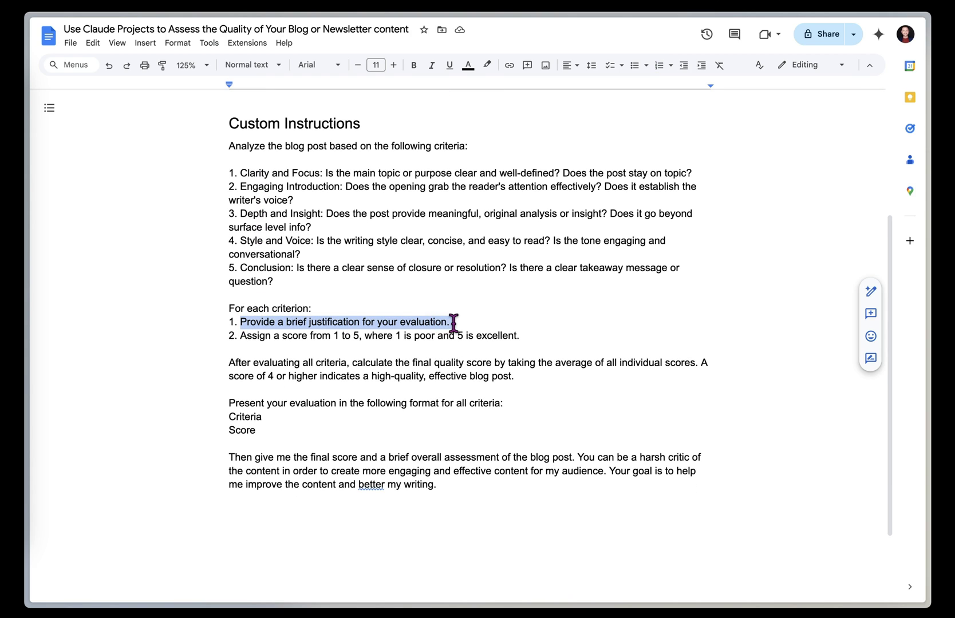
drag(241, 335, 522, 335)
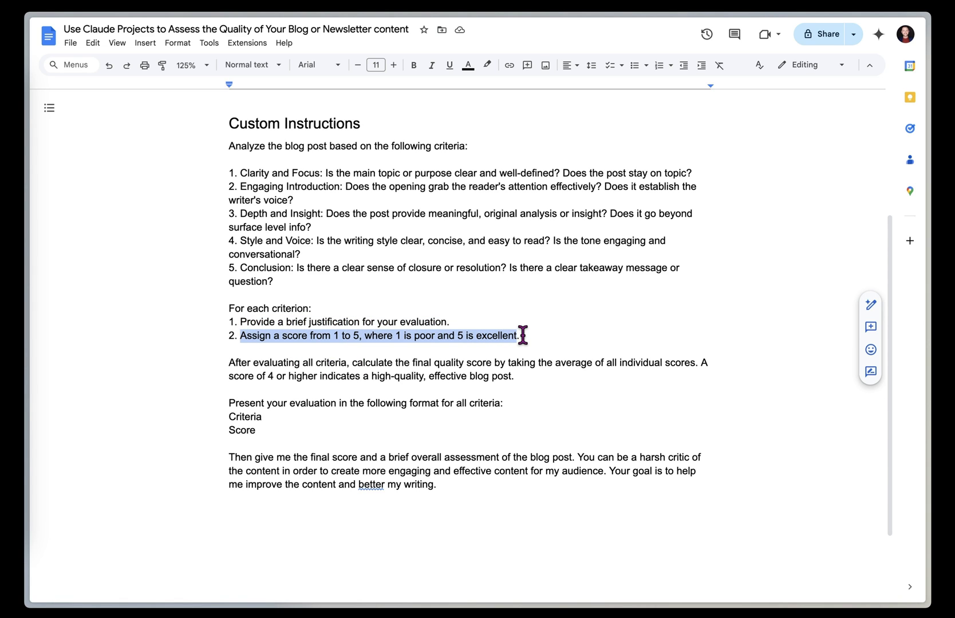
scroll(523, 336, down, 1)
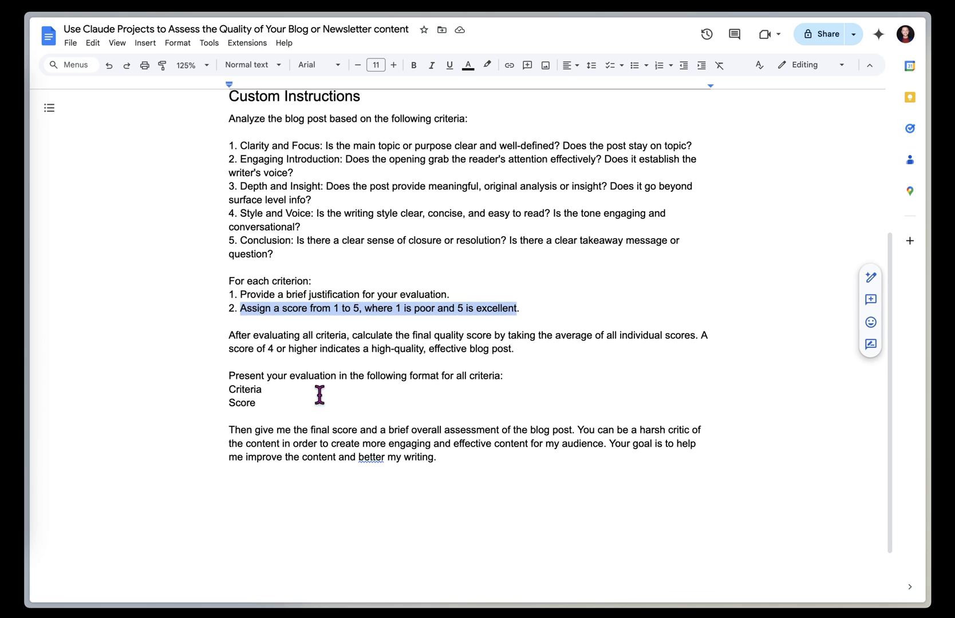
Select the whole Custom Instructions rubric, from 'Analyze the blog post' to 'better my writing.'
click(255, 401)
drag(255, 401, 228, 394)
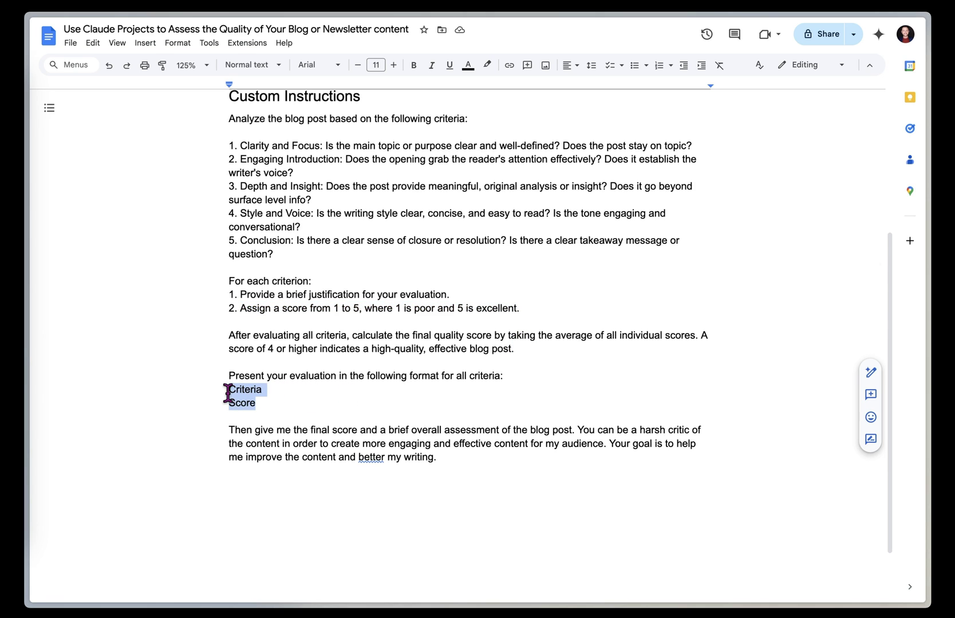
scroll(227, 393, down, 1)
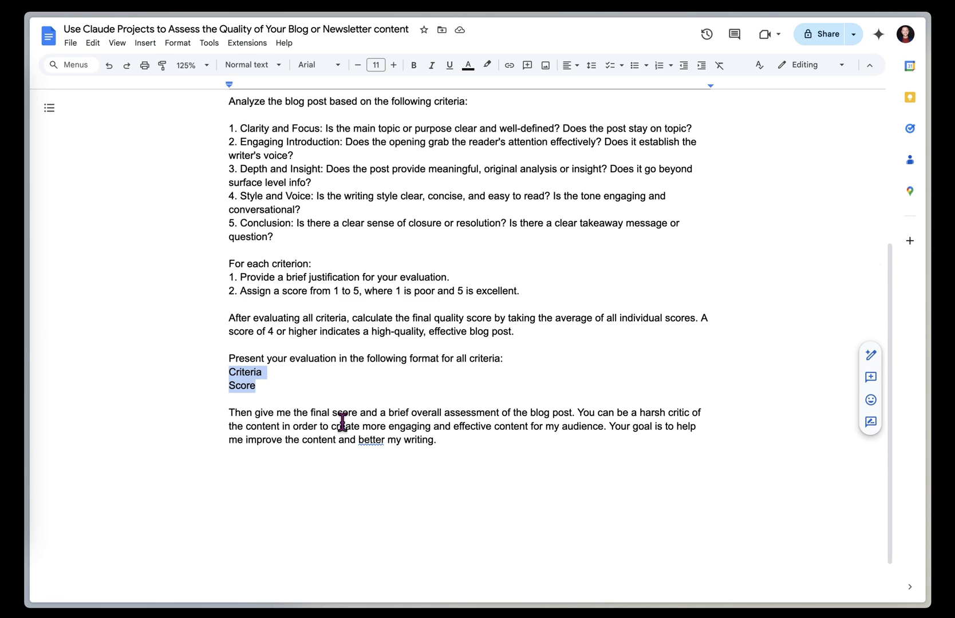
drag(246, 426, 495, 426)
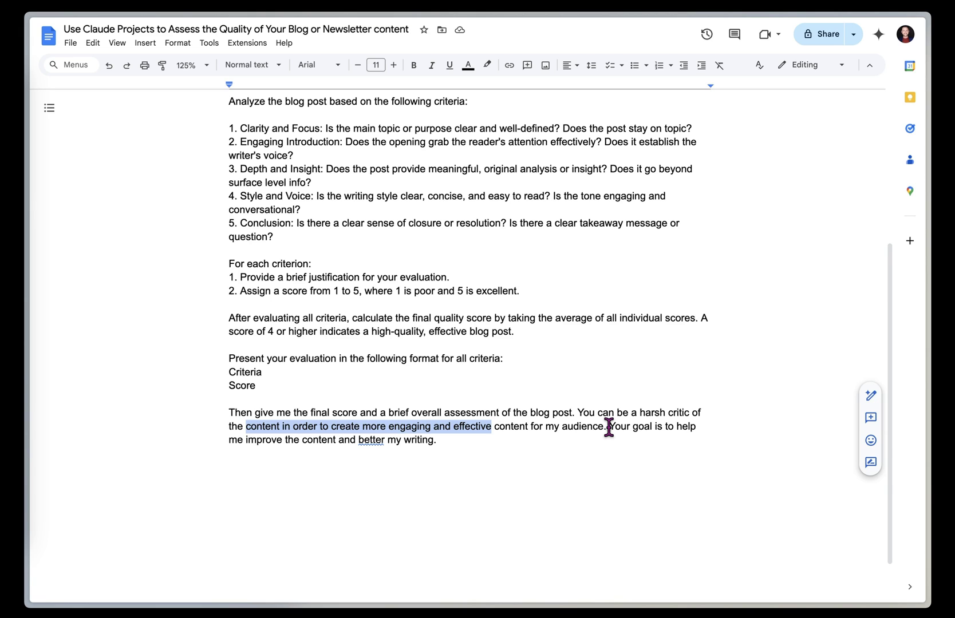
click(510, 442)
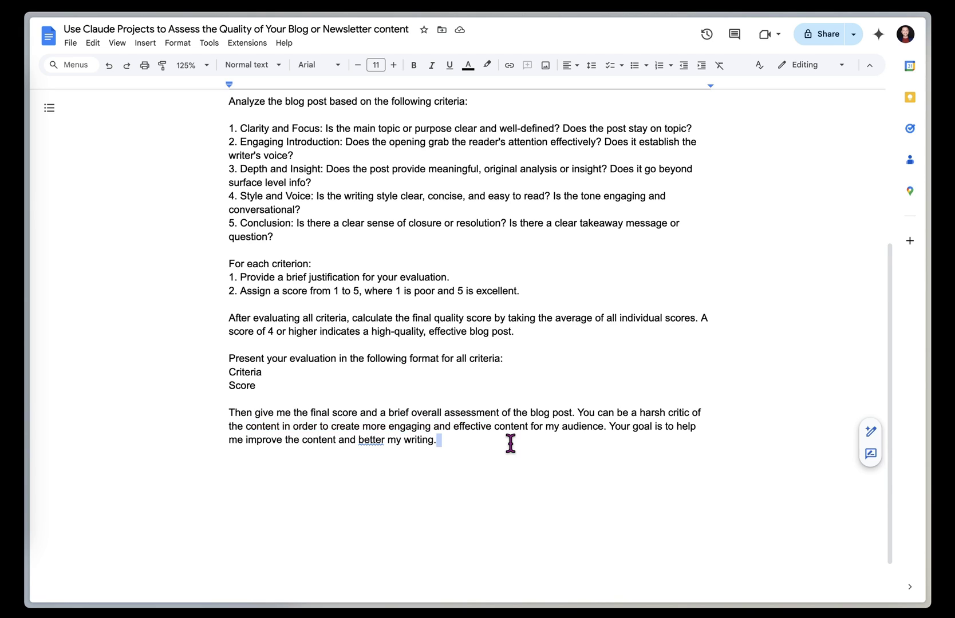
scroll(509, 444, up, 3)
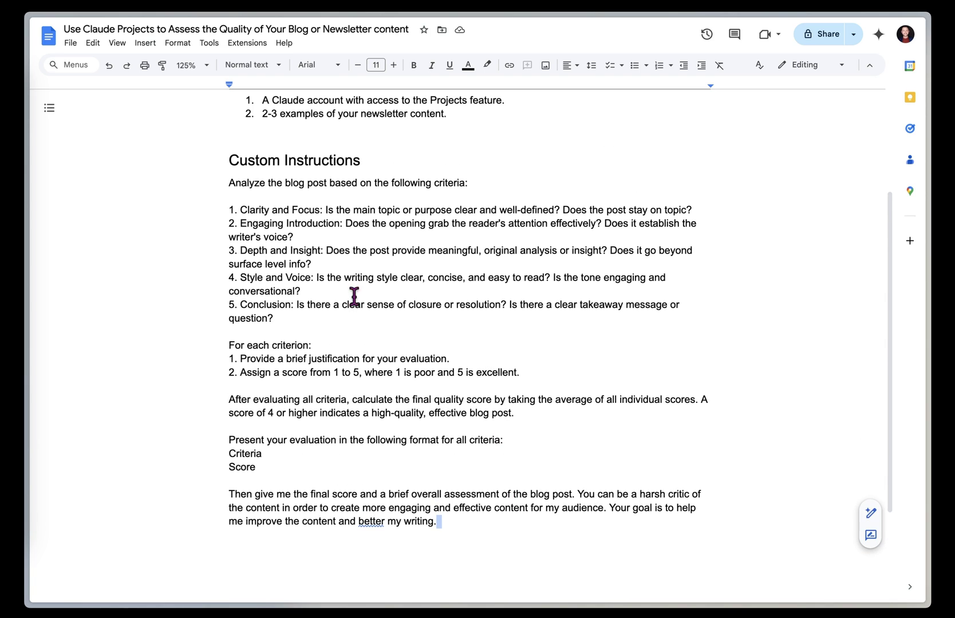
shift+click(229, 184)
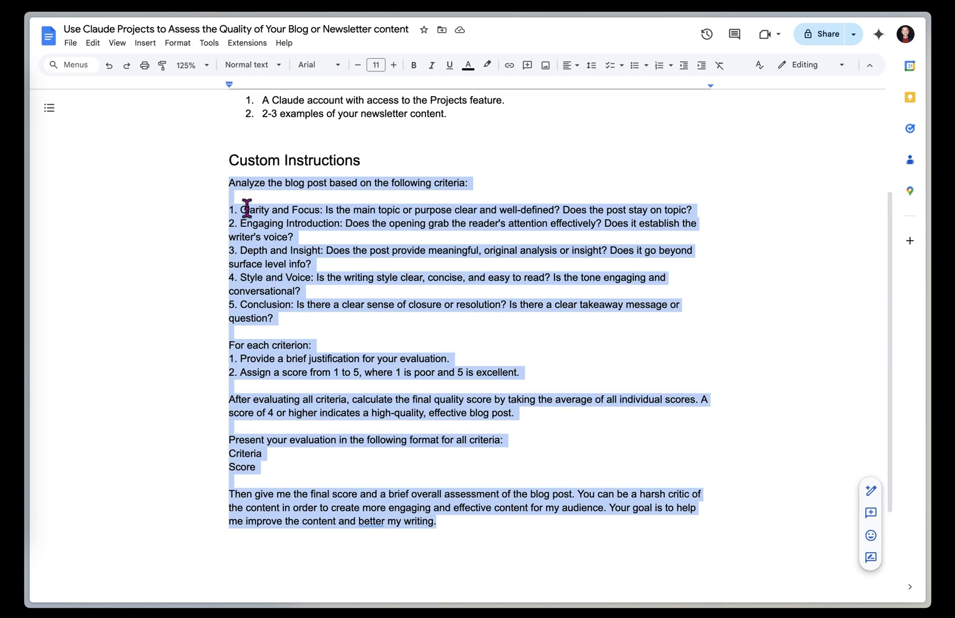
key(super+Tab)
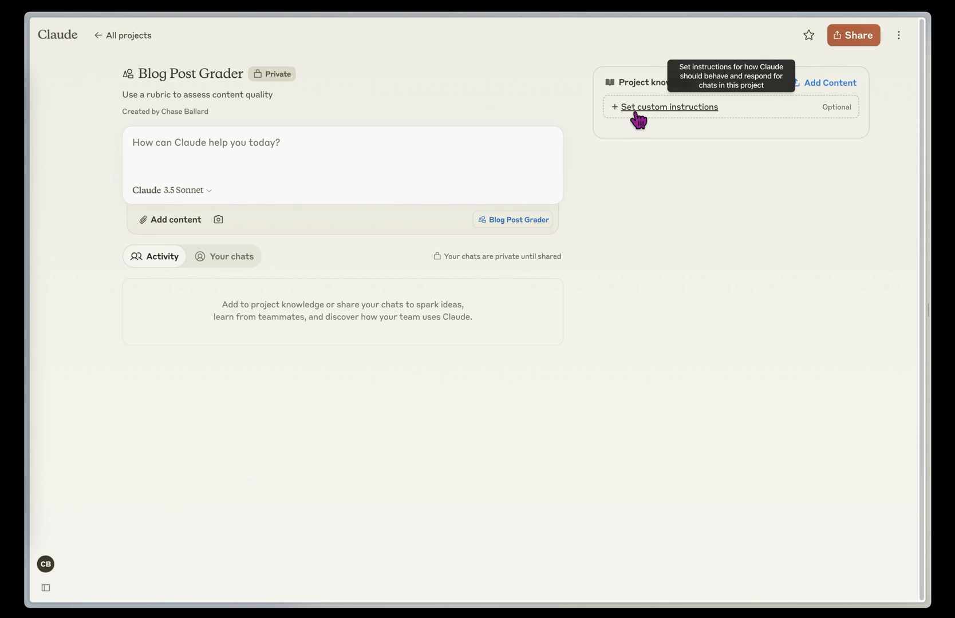
Paste the copied rubric into Blog Post Grader's custom instructions and save them
click(637, 114)
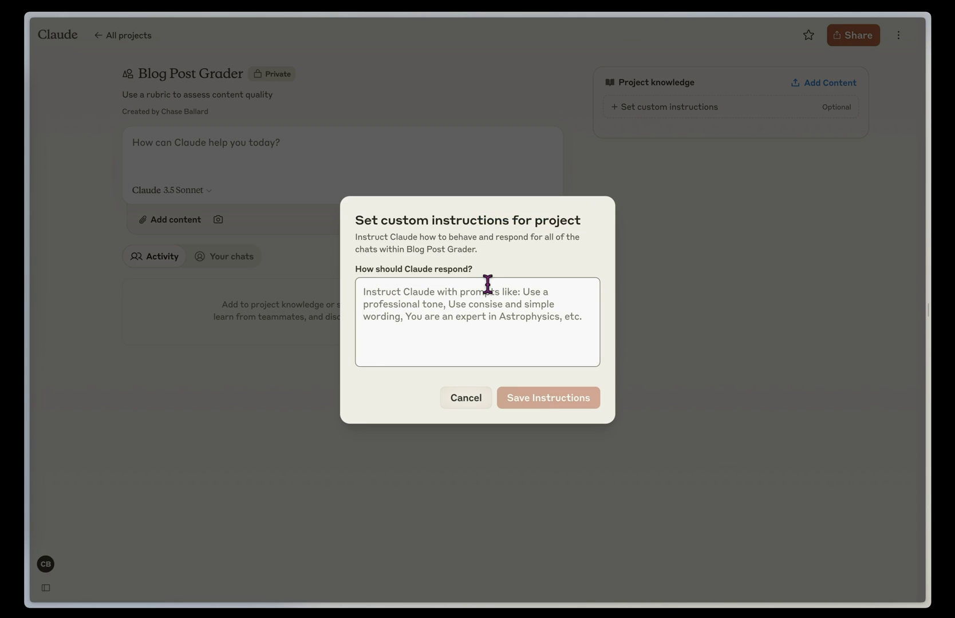
key(super+v)
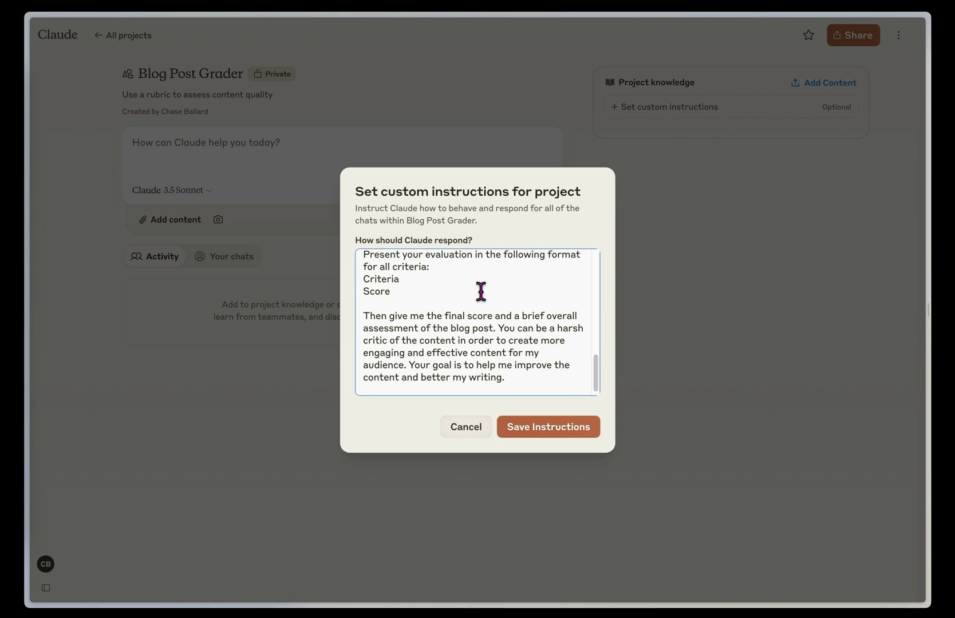
click(509, 425)
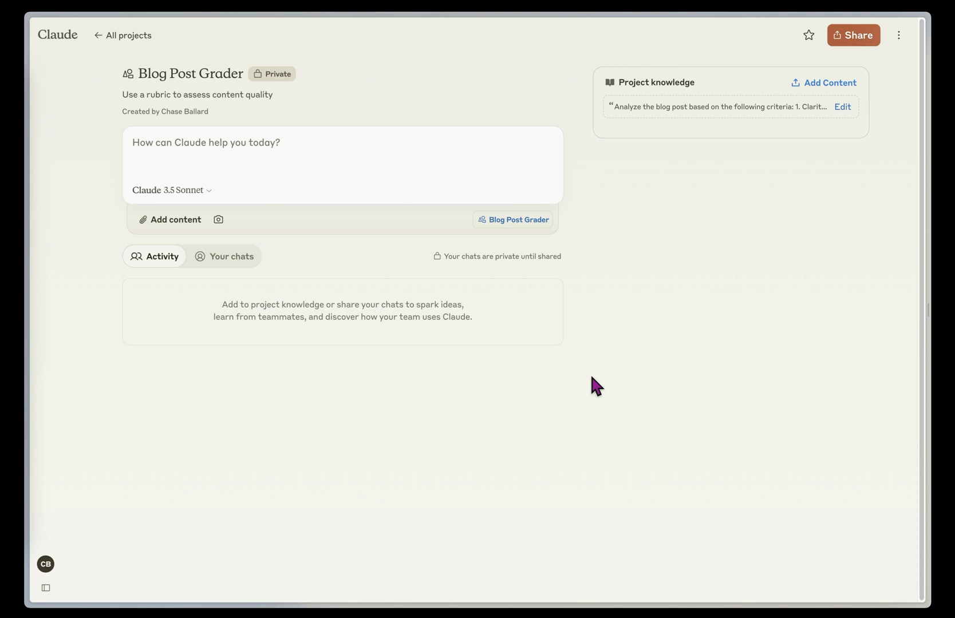
Open the Unleash the Competition article and select its body text down to 'niche players.'
mouse_move(75, 393)
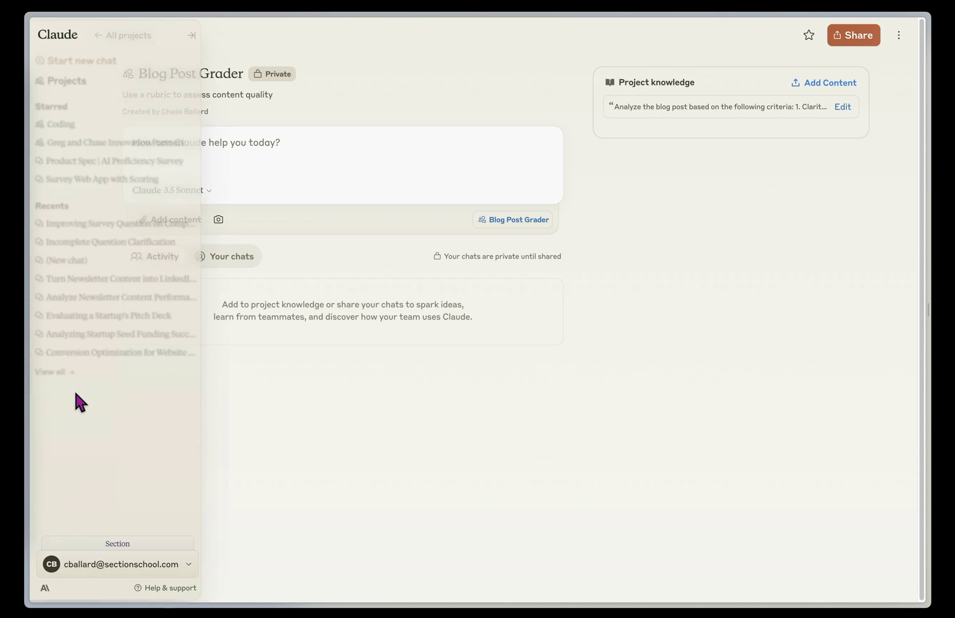
mouse_move(27, 396)
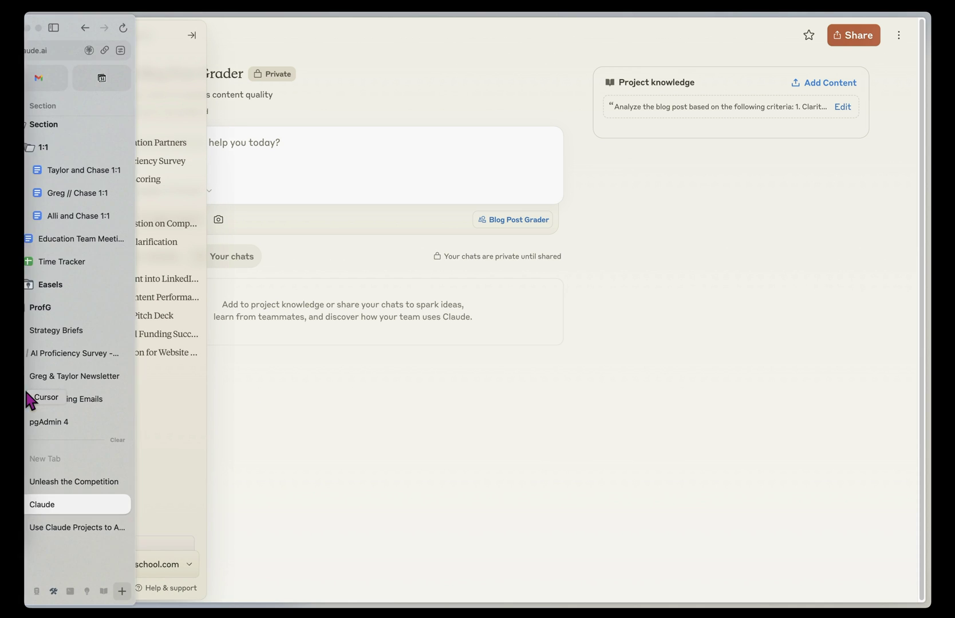
click(74, 487)
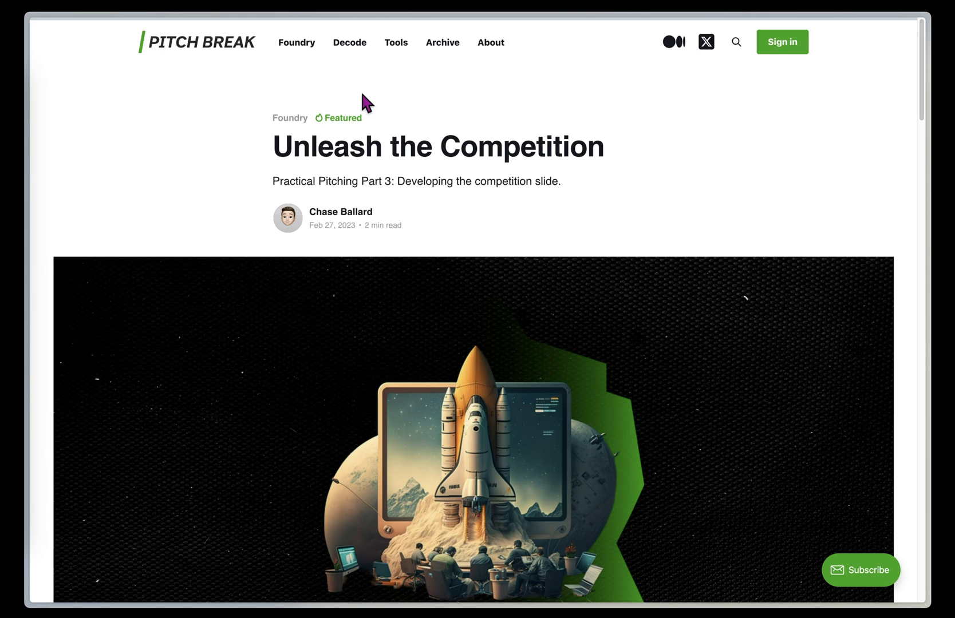
scroll(362, 101, down, 3)
scroll(361, 176, down, 2)
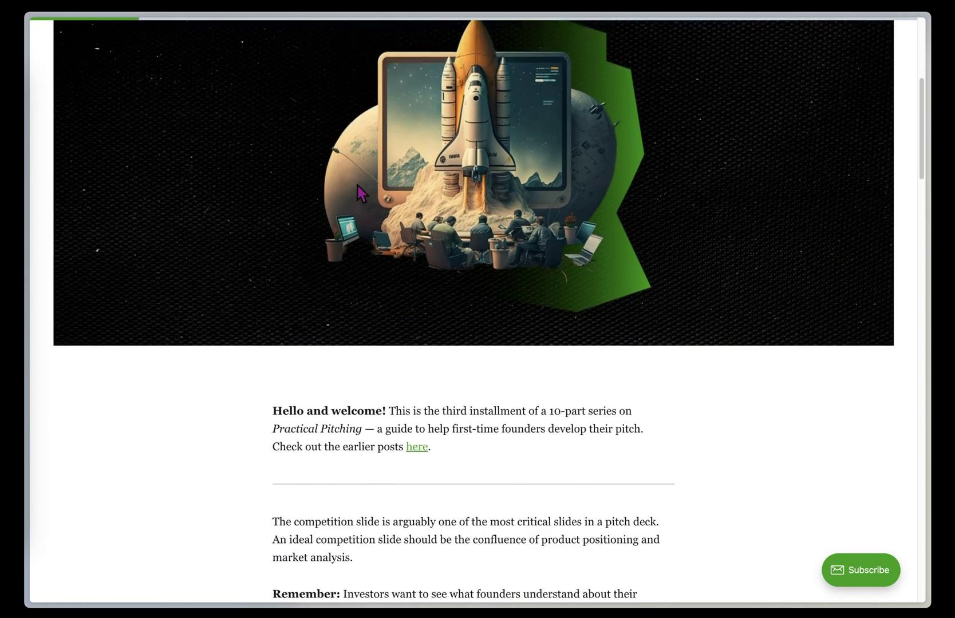
scroll(357, 192, down, 4)
drag(273, 186, 324, 221)
scroll(324, 224, down, 1)
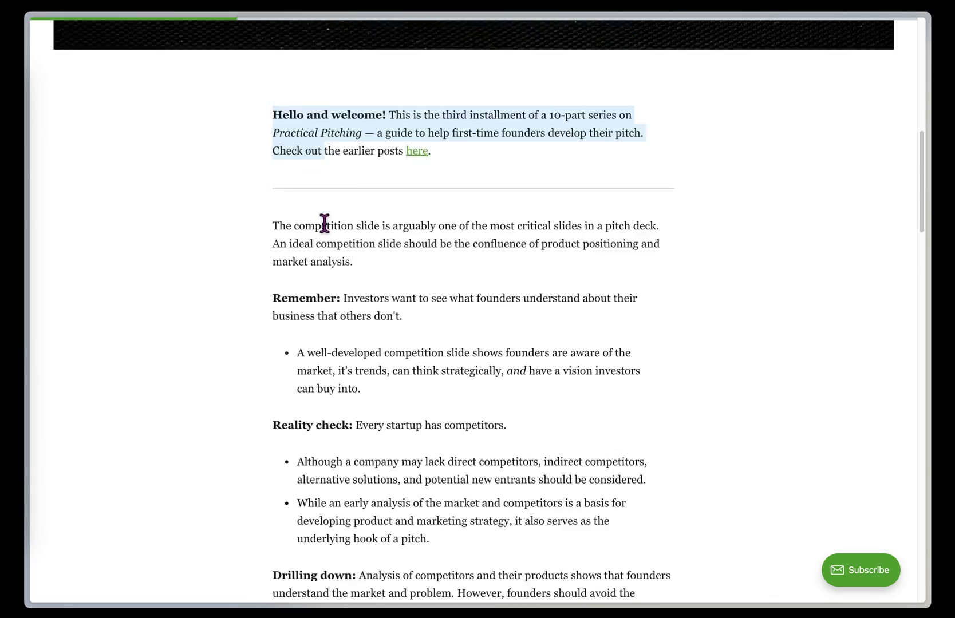
scroll(324, 229, down, 20)
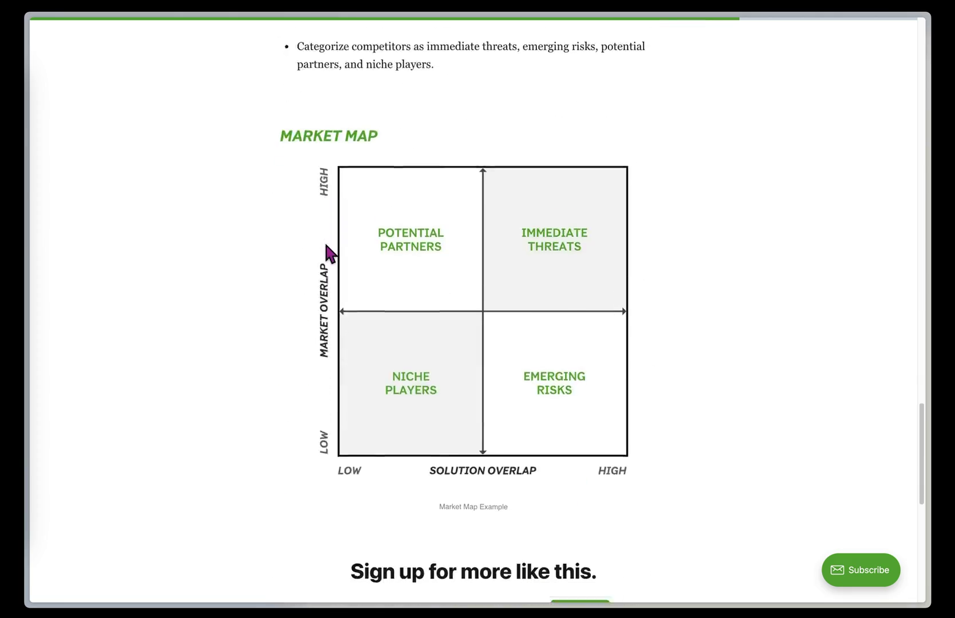
scroll(330, 254, down, 8)
scroll(331, 253, up, 10)
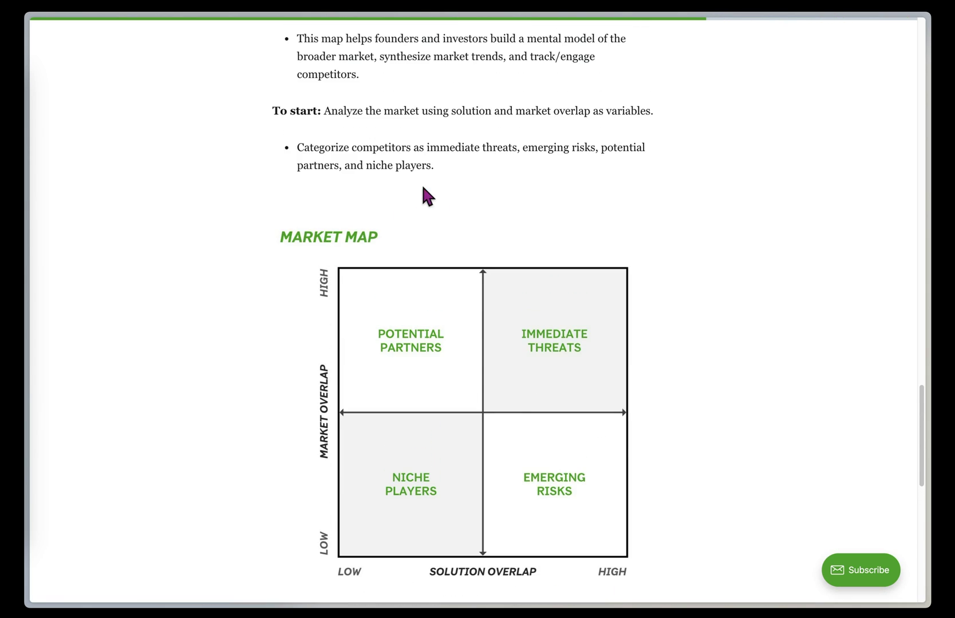
drag(423, 189, 436, 172)
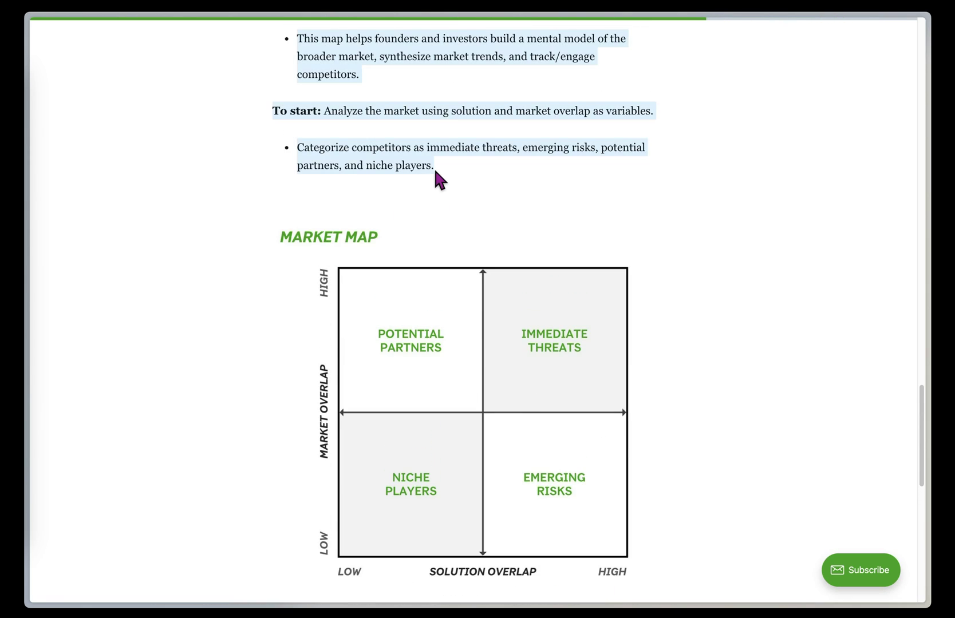
key(super+Tab)
Send 'Can you give me feedback on this content?' with the pasted article, attaching no extra content
click(293, 159)
text(C)
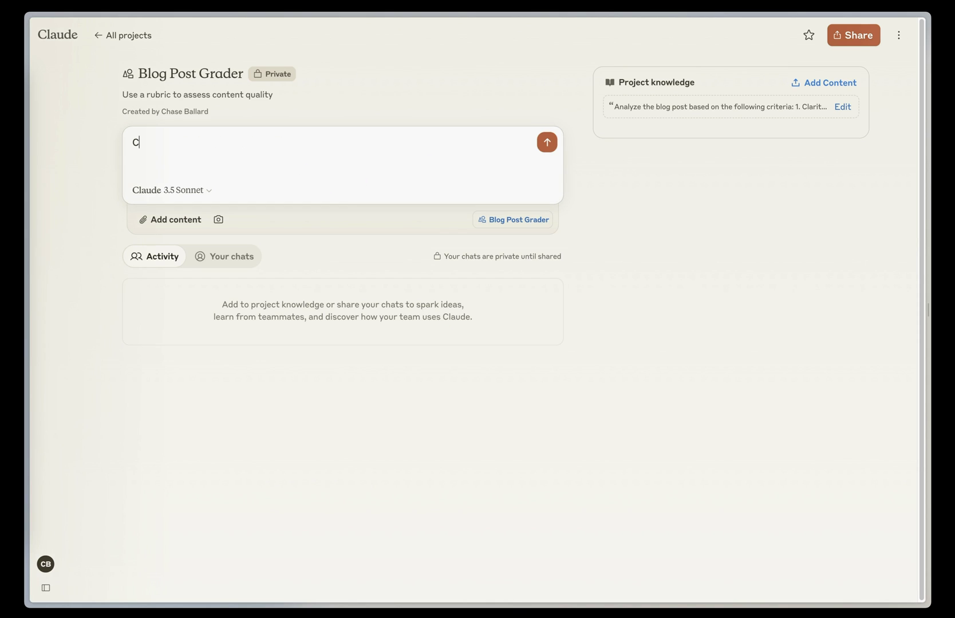
text(an yoy ggive me feedback)
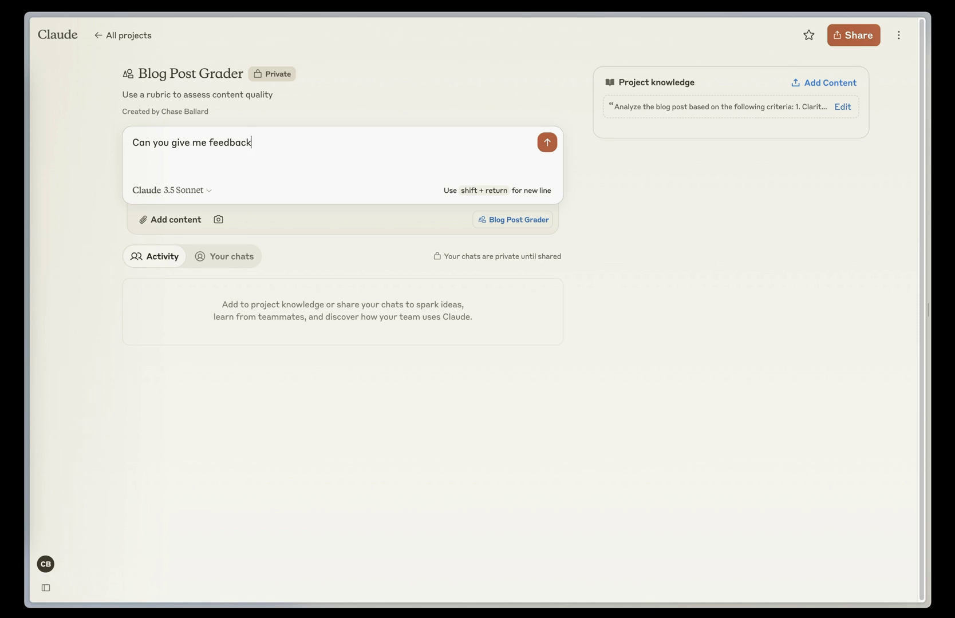
text( on this content?)
key(super+v)
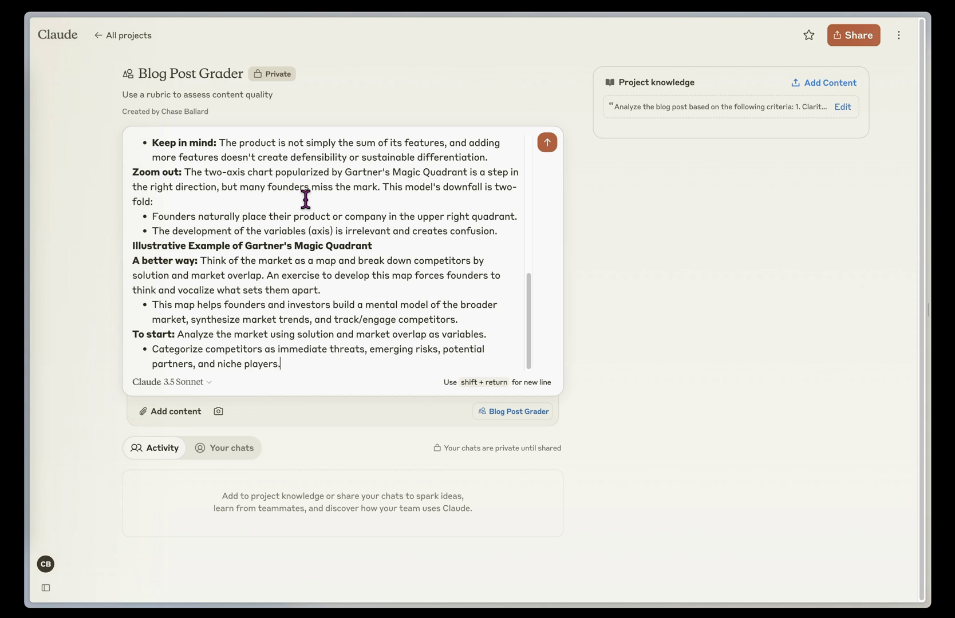
scroll(305, 198, up, 15)
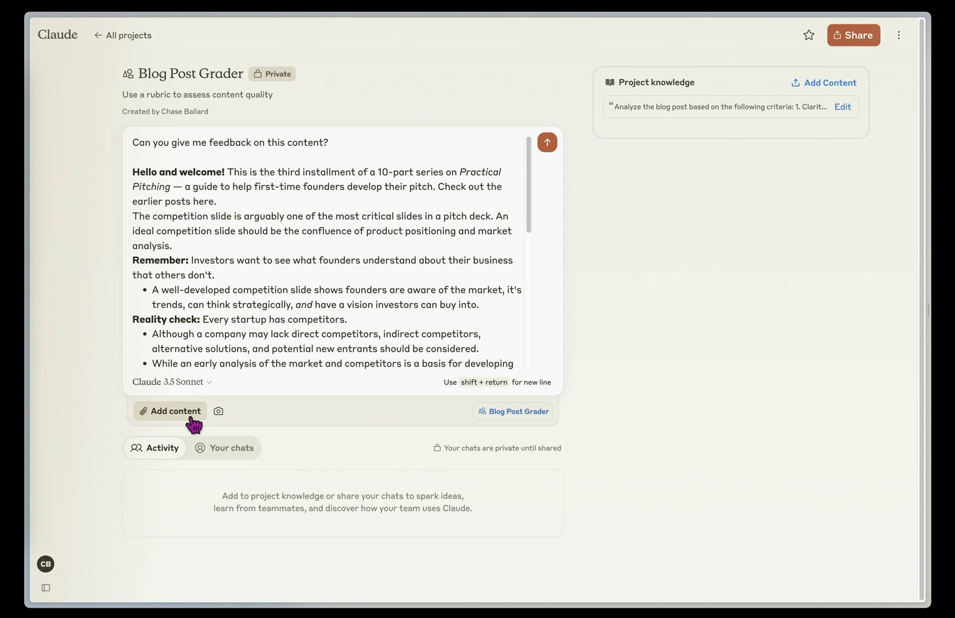
click(181, 410)
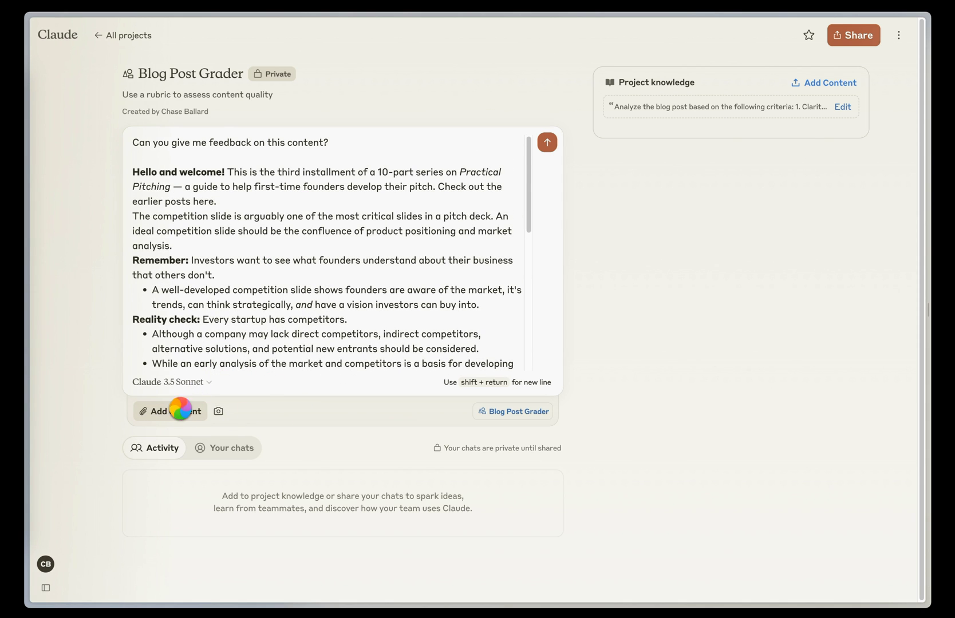
click(726, 520)
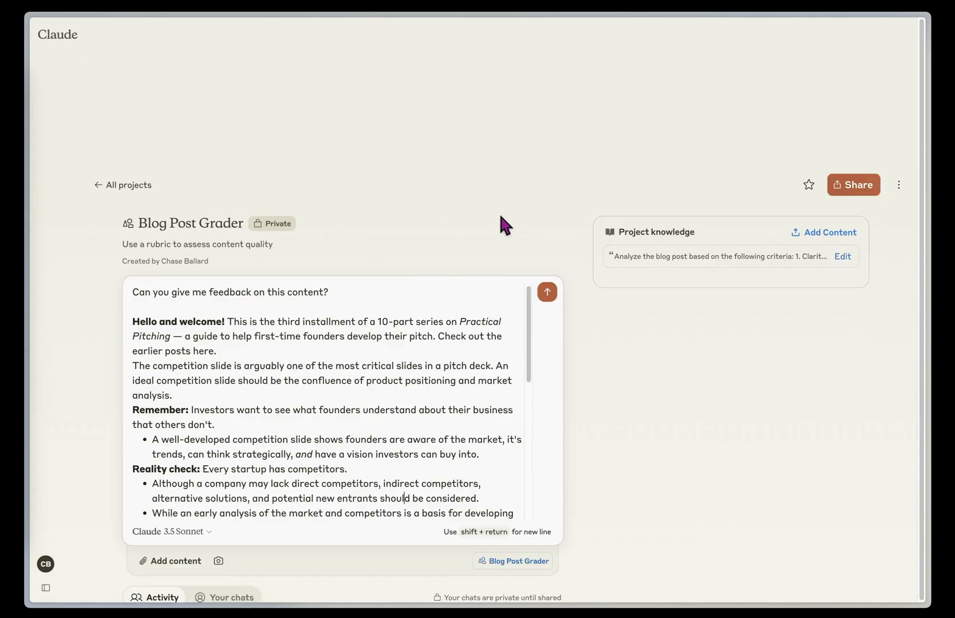
click(547, 142)
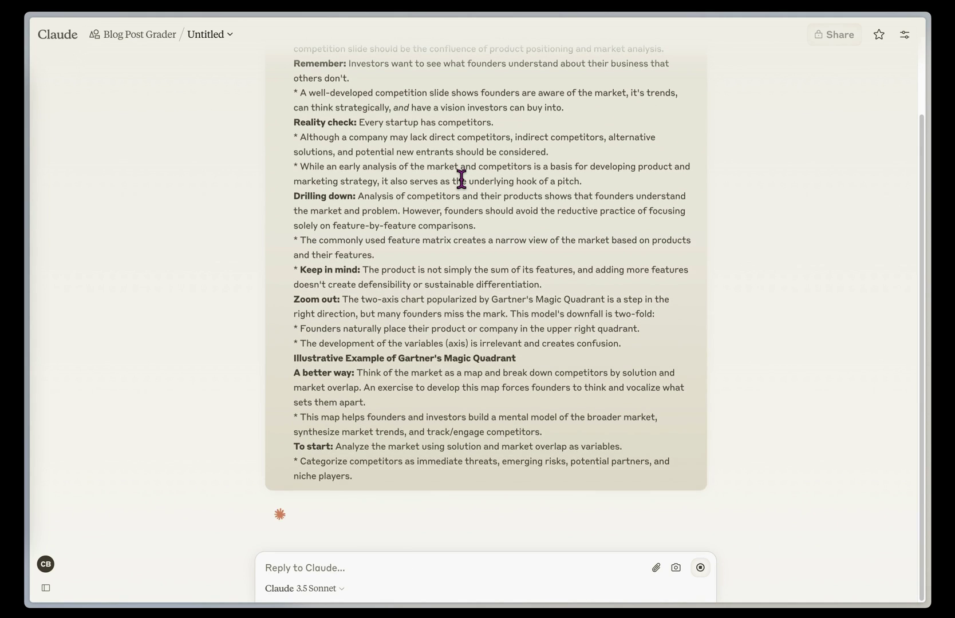
Read Claude's graded reply, highlighting the Clarity and Focus score and the Engaging Introduction score of 2
scroll(463, 186, up, 2)
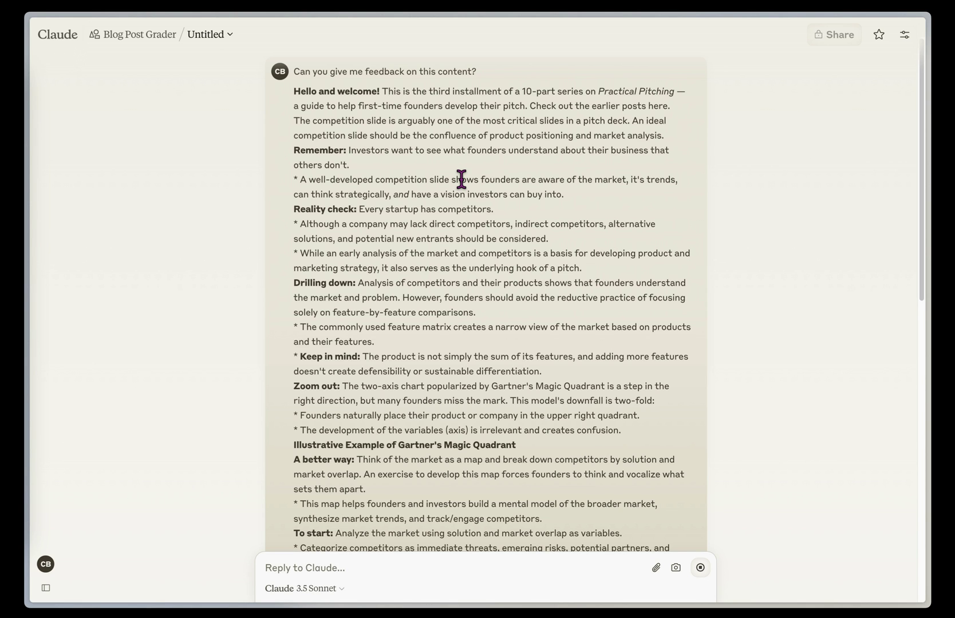
scroll(462, 179, down, 5)
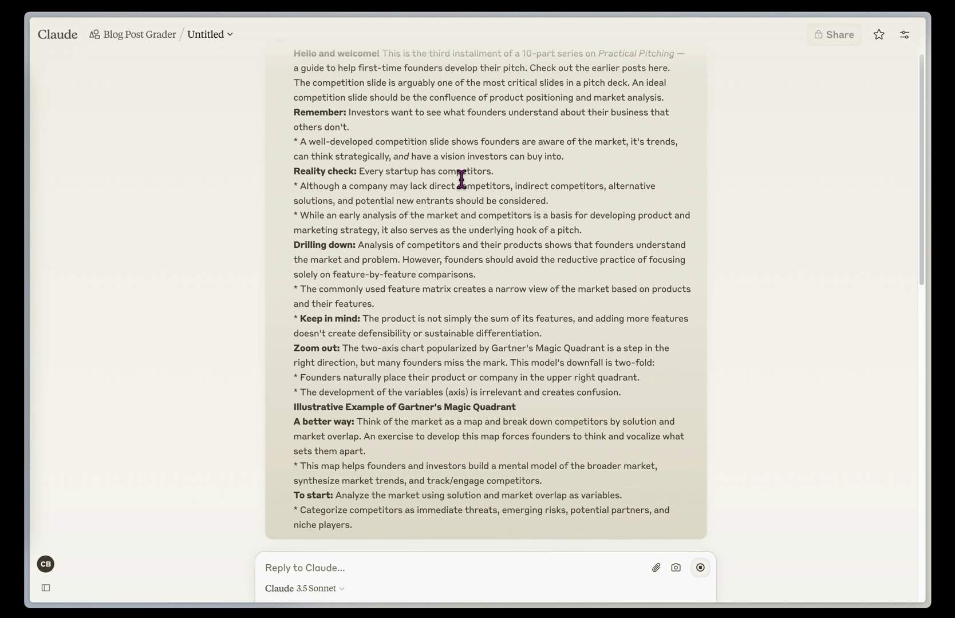
scroll(461, 181, down, 3)
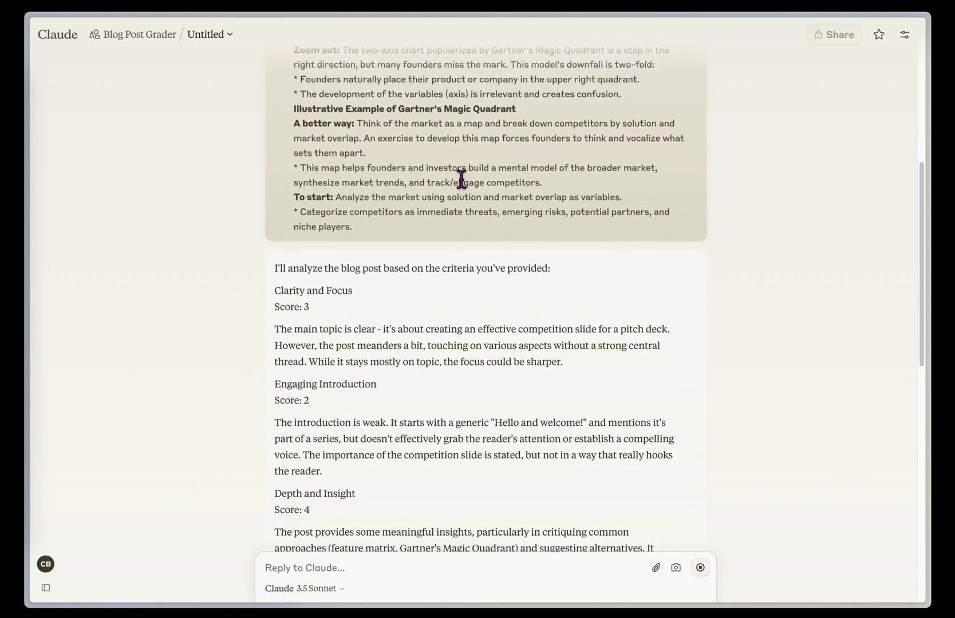
drag(292, 172, 551, 172)
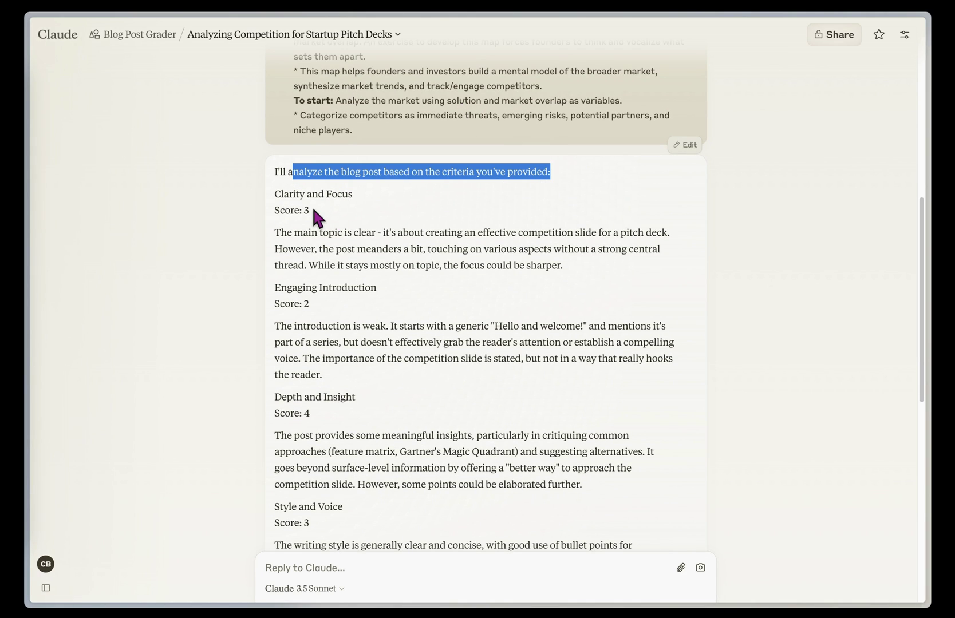
drag(311, 210, 280, 210)
scroll(302, 296, down, 1)
drag(310, 273, 273, 305)
scroll(281, 276, down, 2)
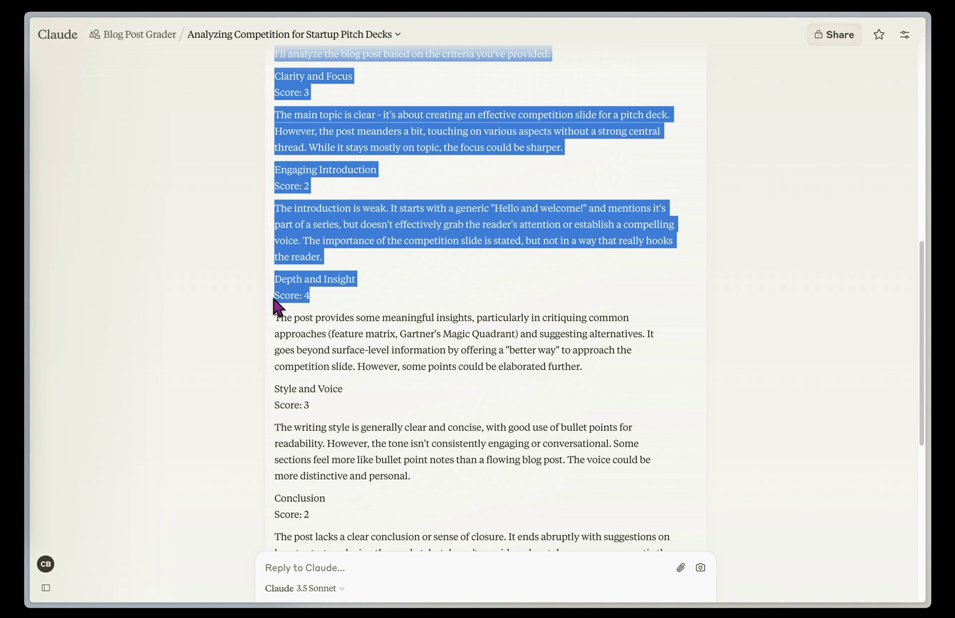
click(287, 307)
Continue down the reply to the Final Score of 2.8 and the five improvement suggestions
scroll(292, 303, down, 5)
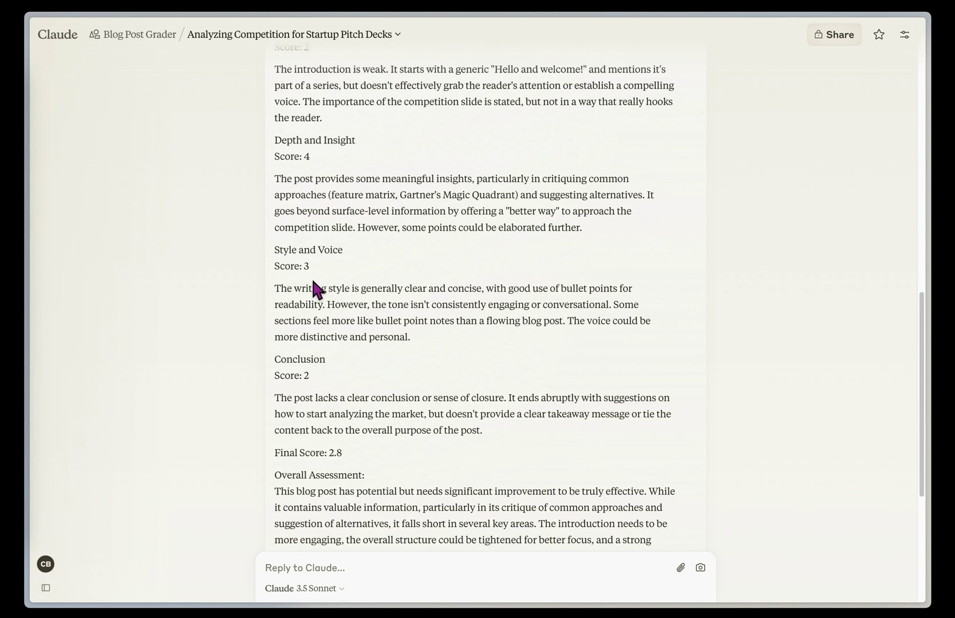
scroll(313, 279, down, 1)
drag(316, 299, 273, 298)
click(306, 298)
scroll(349, 351, down, 1)
scroll(349, 351, down, 1)
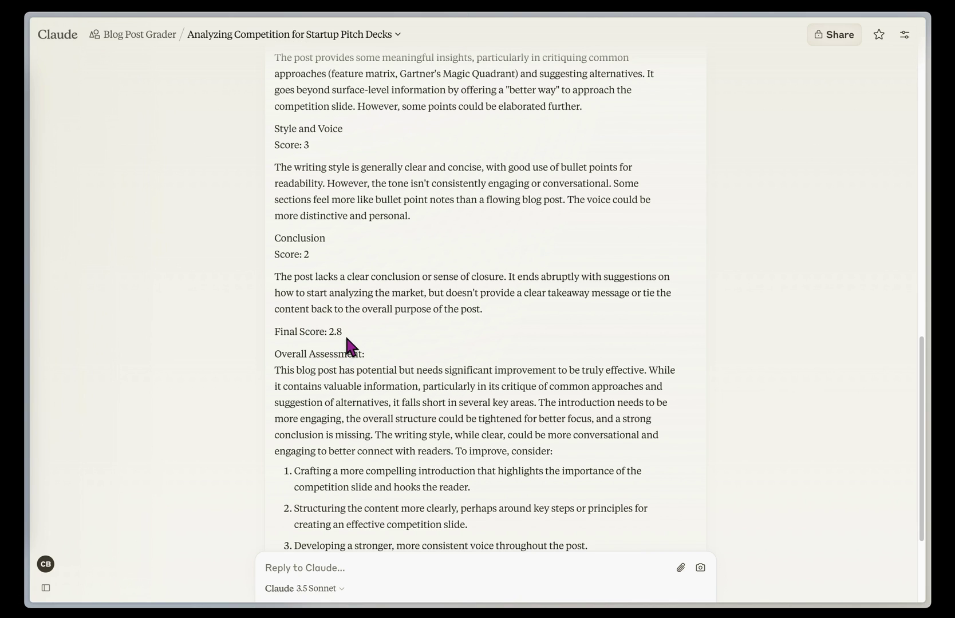
drag(317, 331, 274, 331)
click(299, 331)
scroll(299, 332, down, 4)
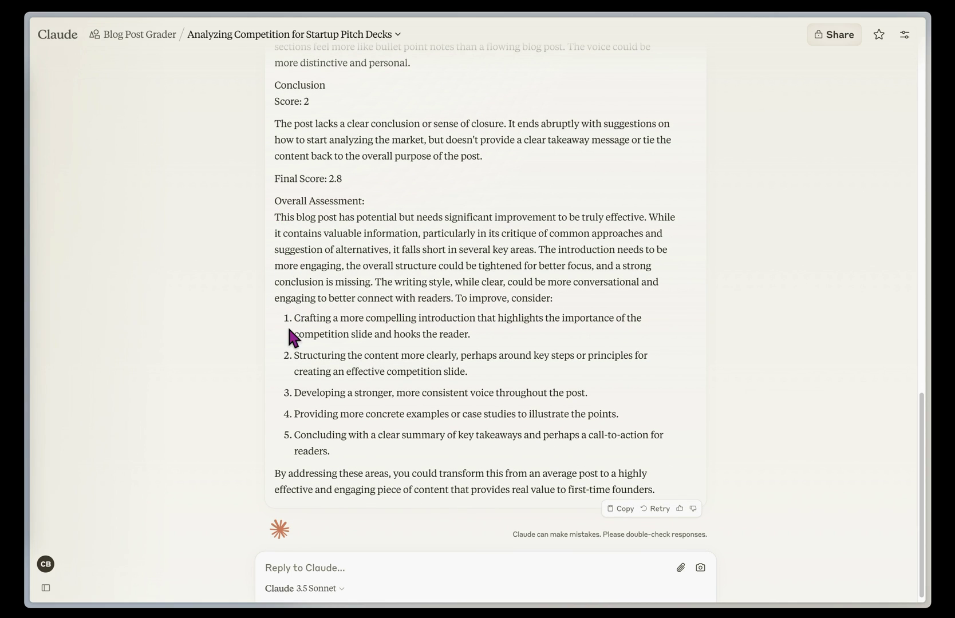
drag(293, 318, 517, 317)
drag(295, 356, 460, 356)
drag(294, 394, 547, 395)
scroll(544, 393, down, 1)
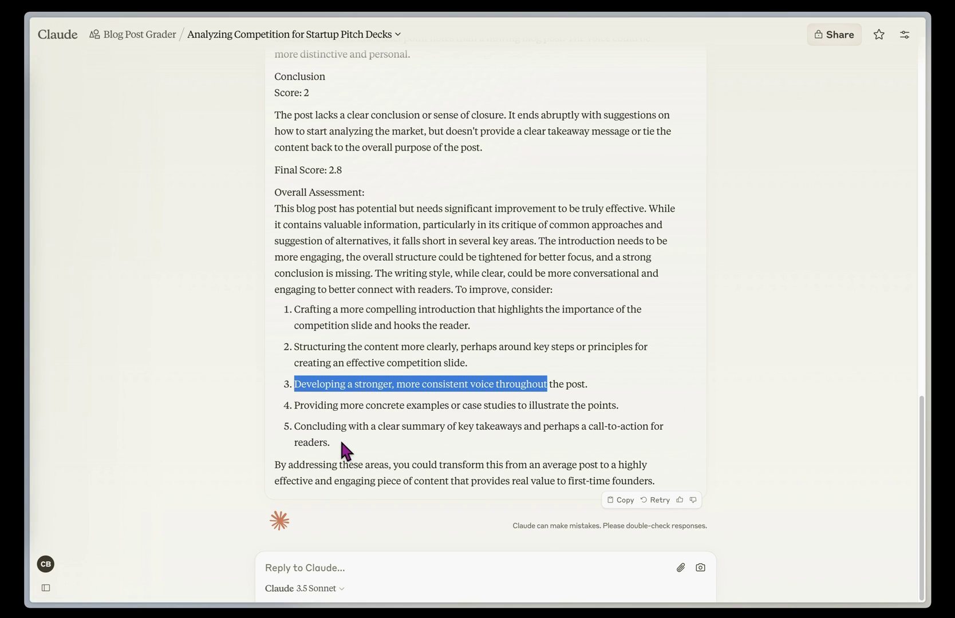
drag(331, 436, 292, 426)
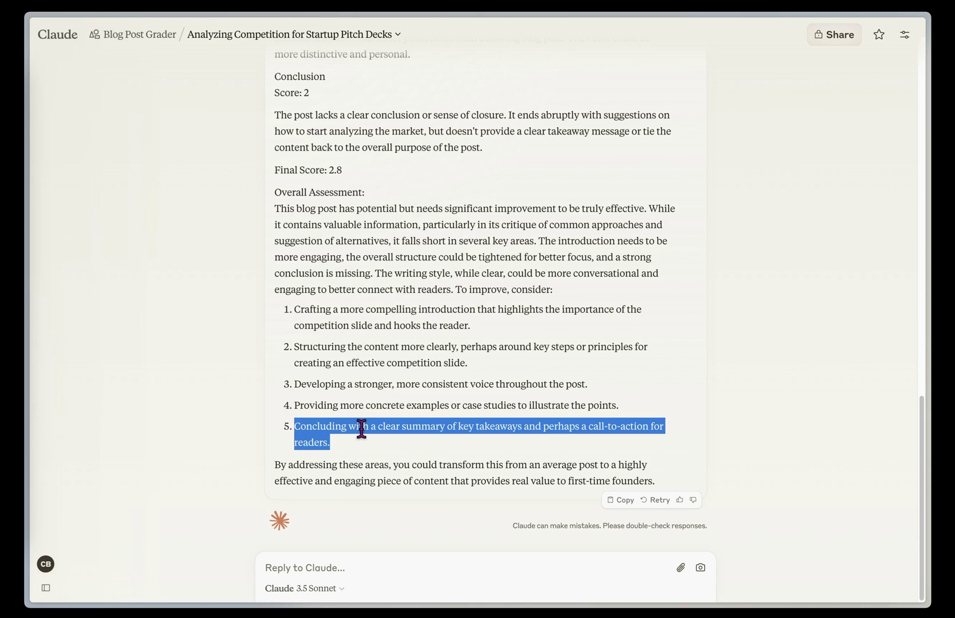
scroll(360, 427, up, 5)
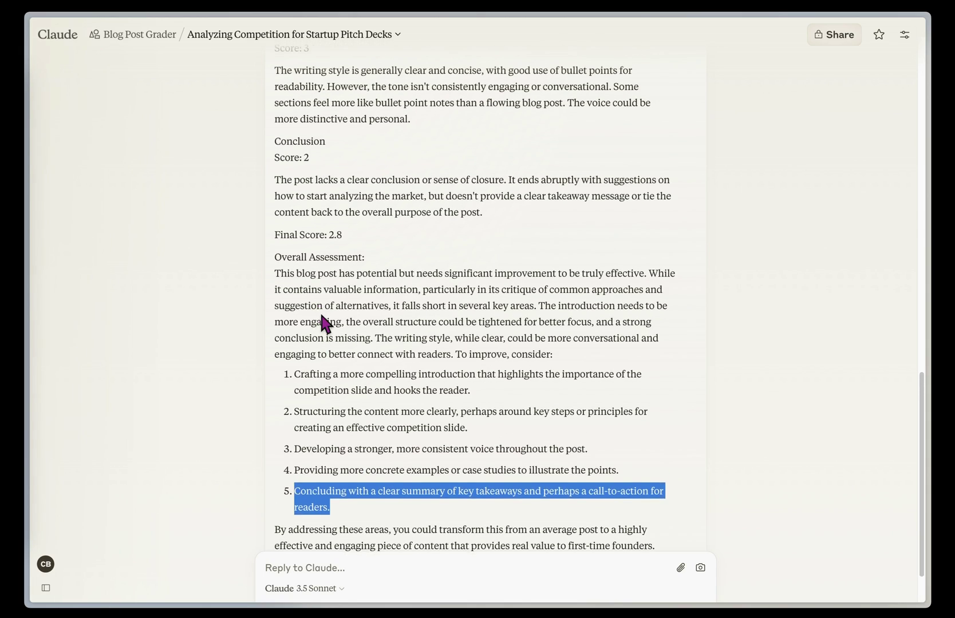
scroll(322, 316, up, 10)
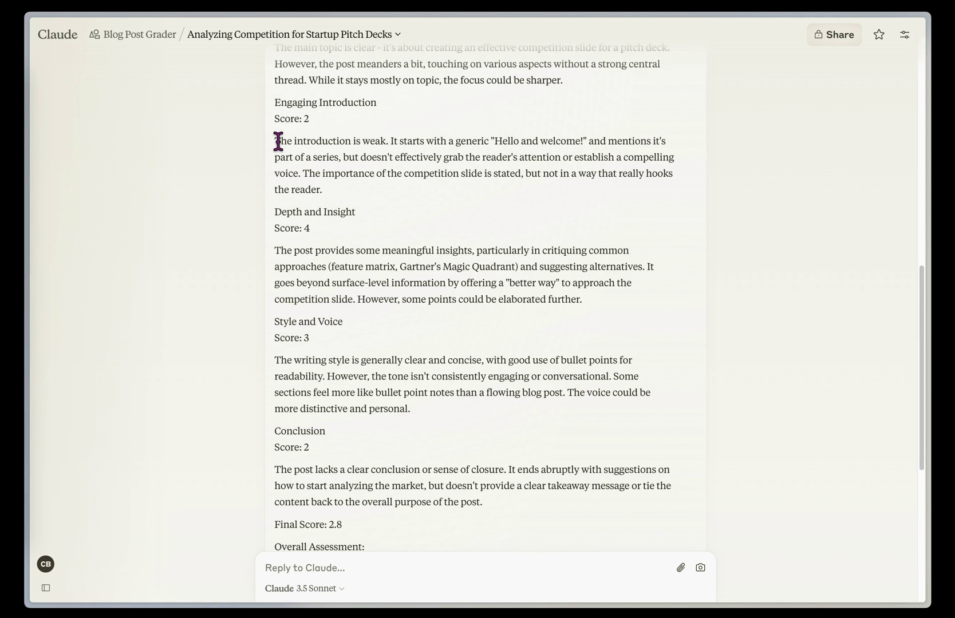
drag(276, 141, 324, 190)
scroll(326, 192, up, 1)
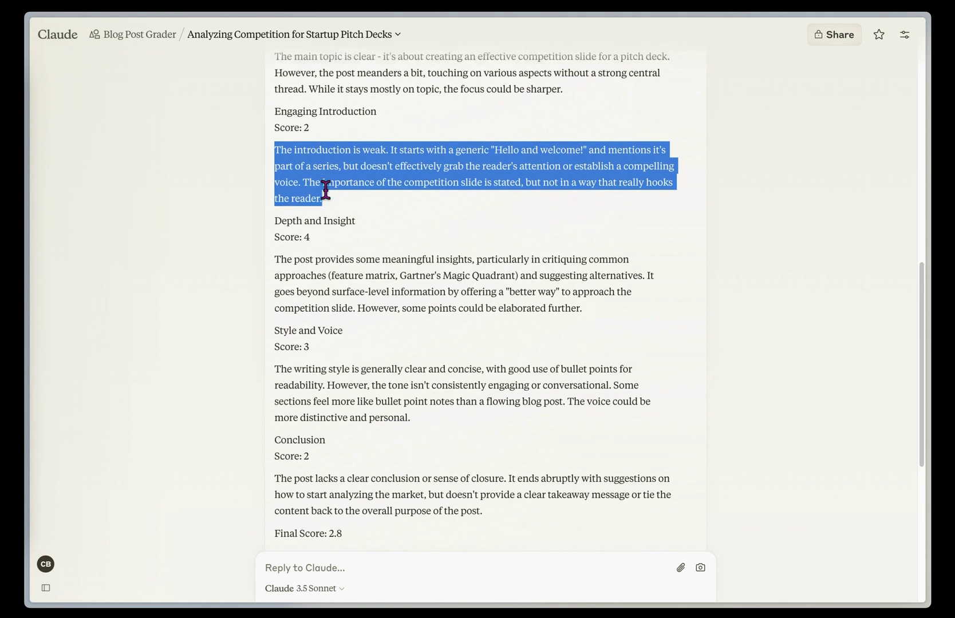
scroll(325, 189, down, 12)
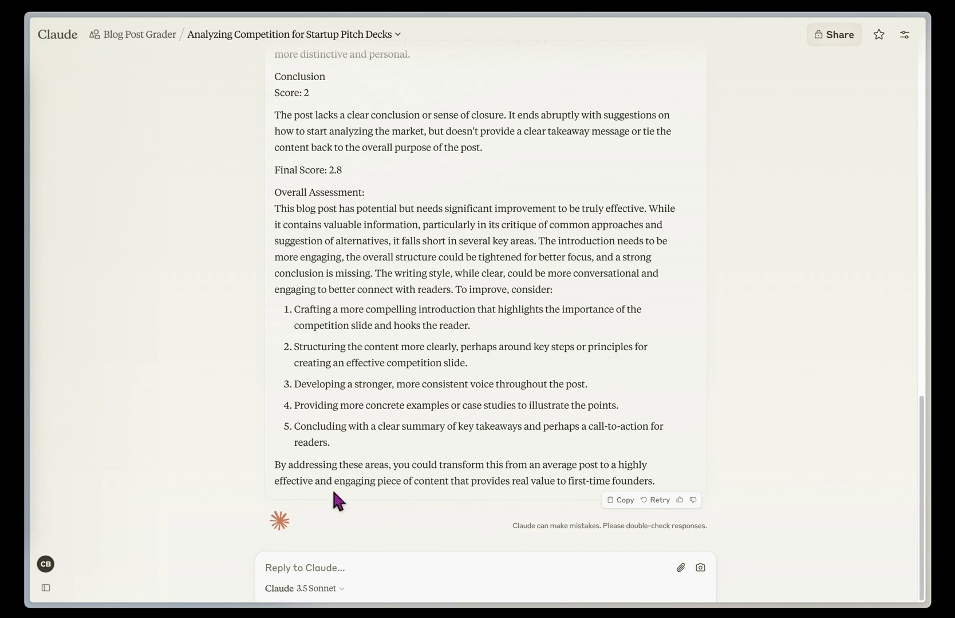
click(319, 575)
Ask Claude 'Can you suggest some improvements that I can make by editing the post?'
text(Can you suggest som)
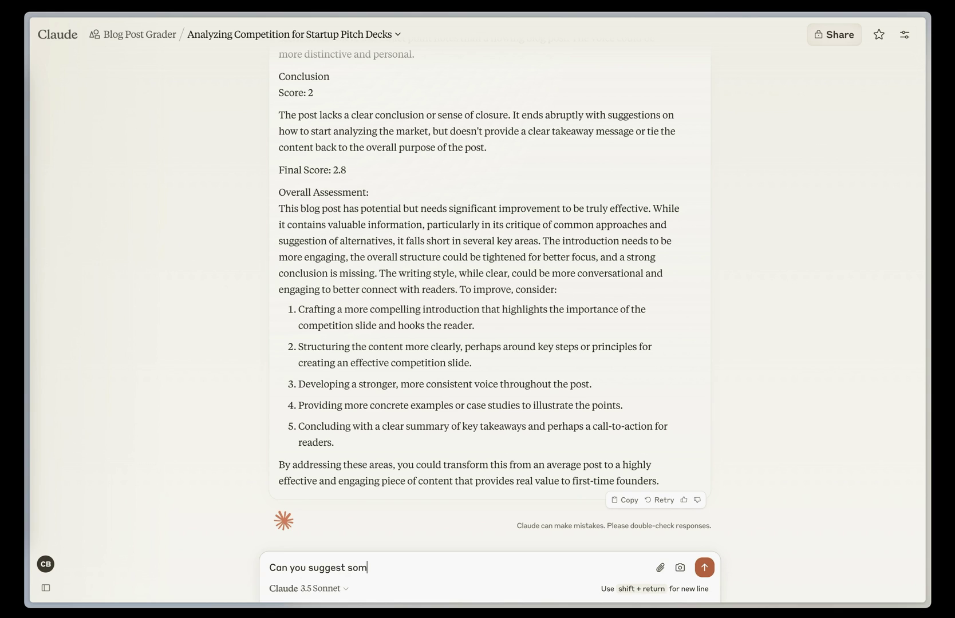
text(e improveme)
key(BackSpace)
key(BackSpace)
text(ements that I can make b)
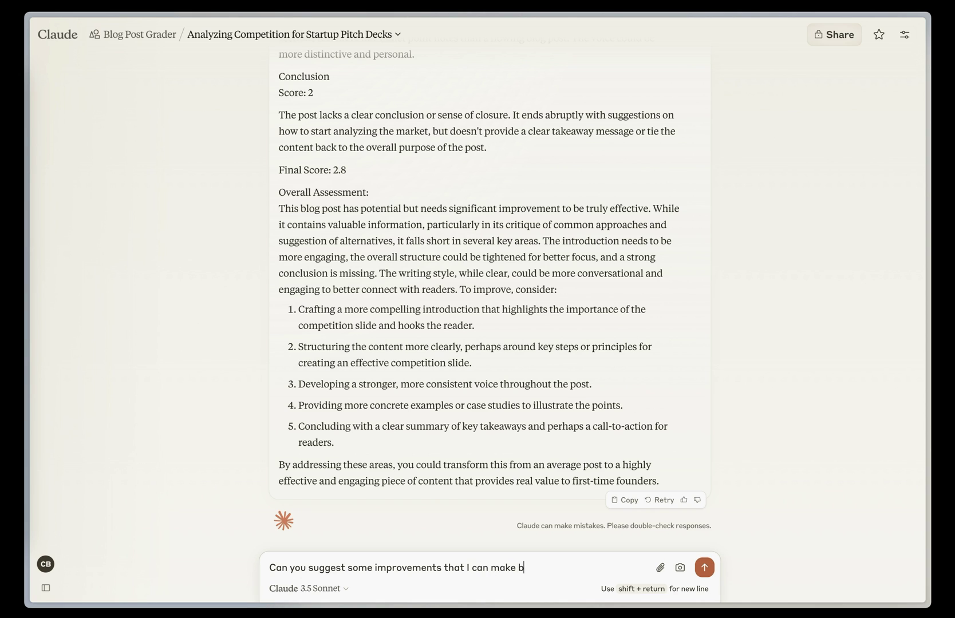
text(y editing the psit)
key(BackSpace)
key(BackSpace)
key(BackSpace)
text(ost?)
key(Return)
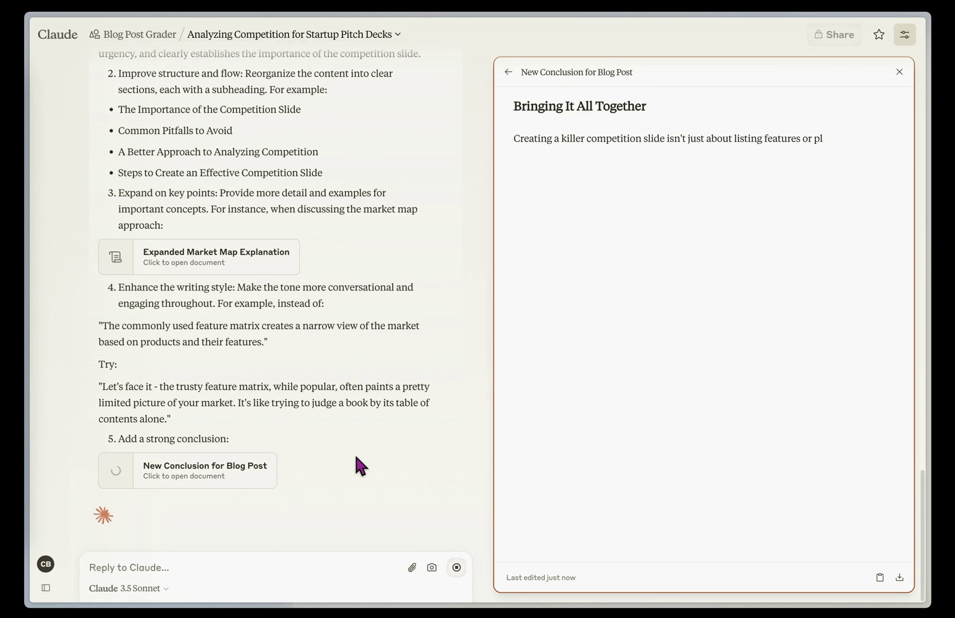
scroll(226, 415, up, 1)
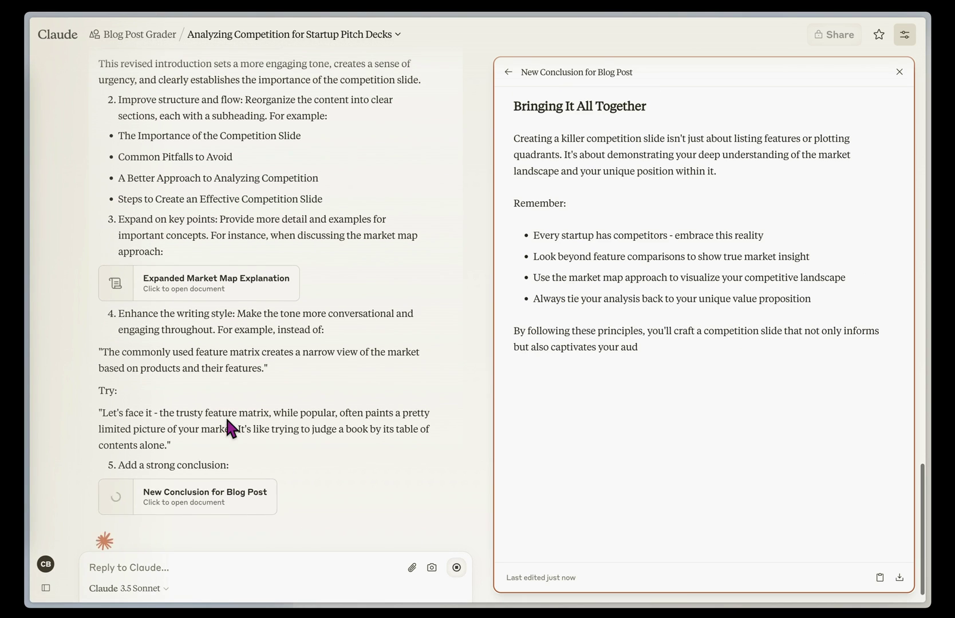
scroll(225, 415, up, 4)
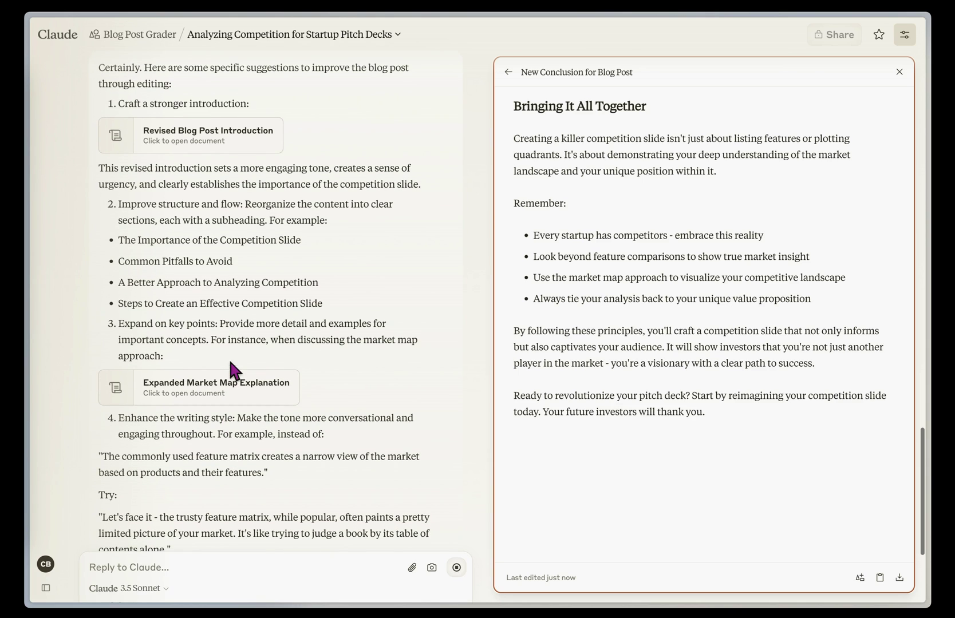
Open the Revised Blog Post Introduction artifact and highlight phrases in its opening paragraph
click(202, 150)
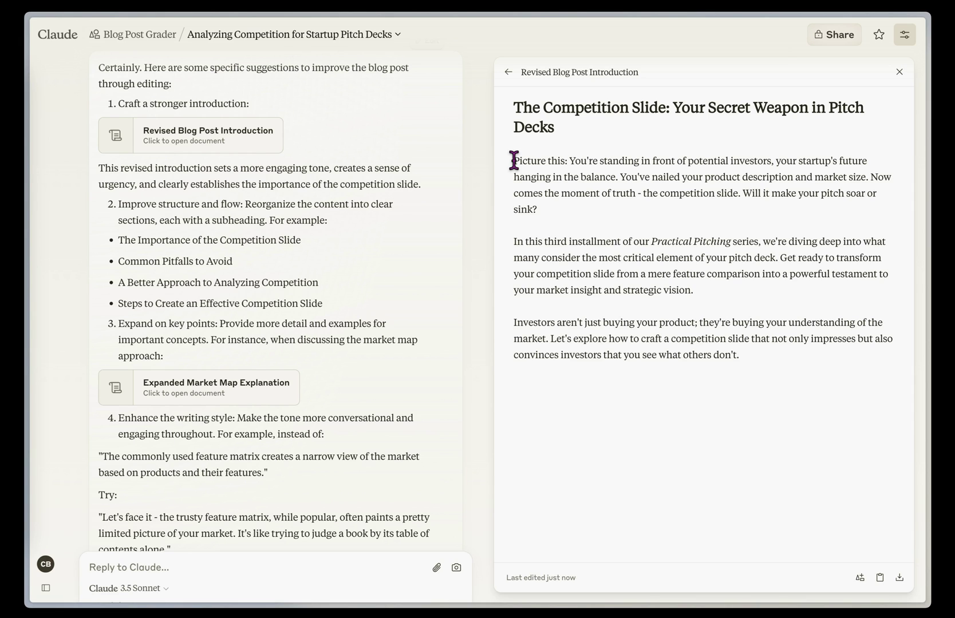
drag(514, 161, 570, 161)
drag(602, 161, 775, 162)
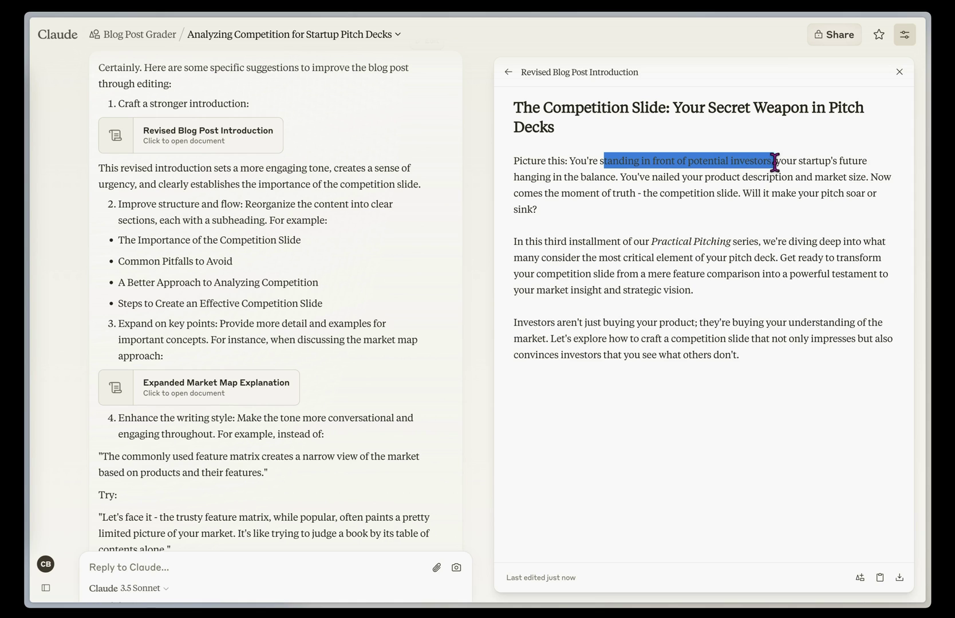
drag(514, 177, 618, 178)
click(592, 182)
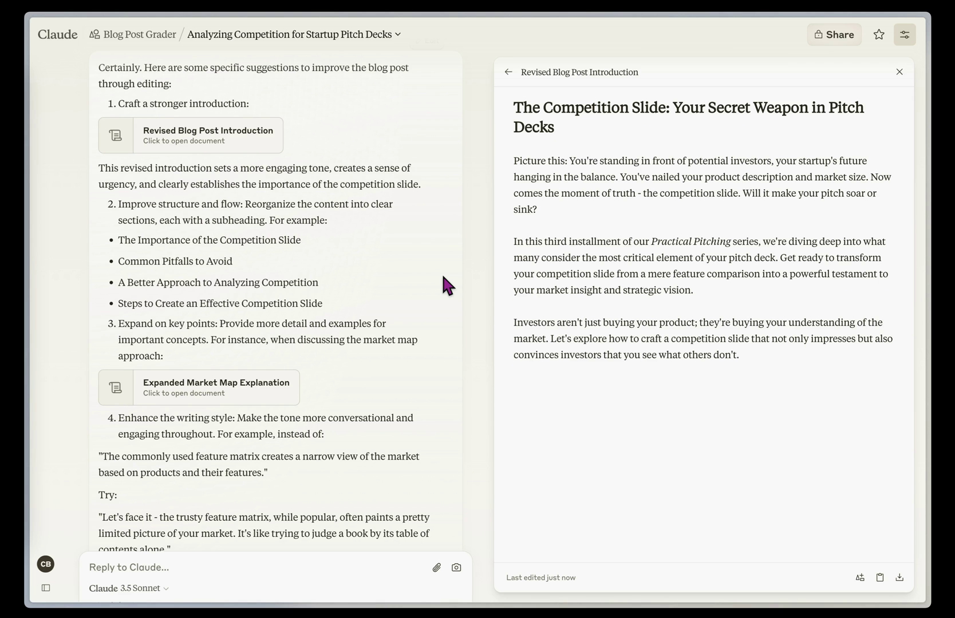
scroll(441, 271, down, 4)
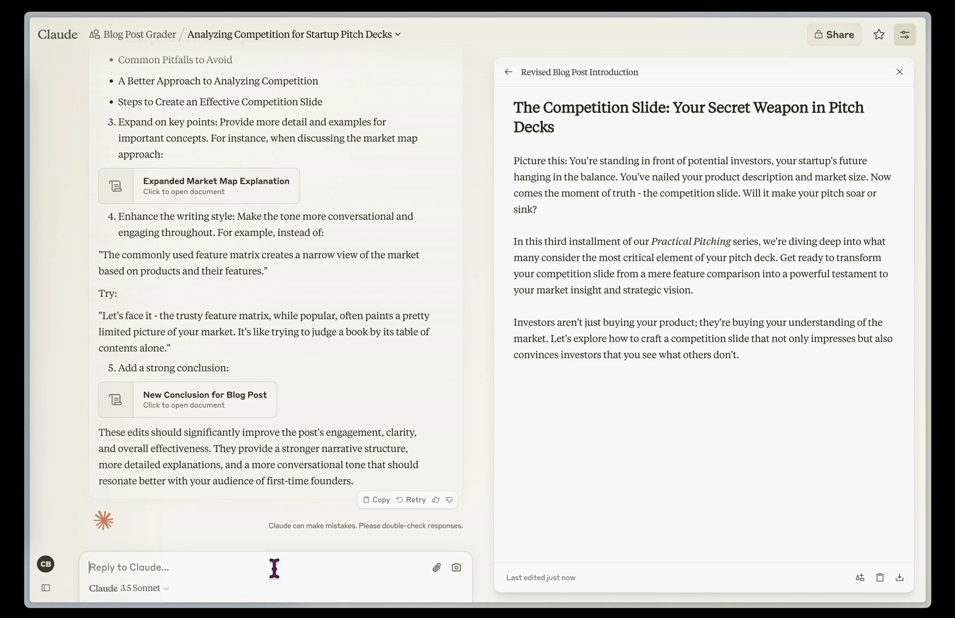